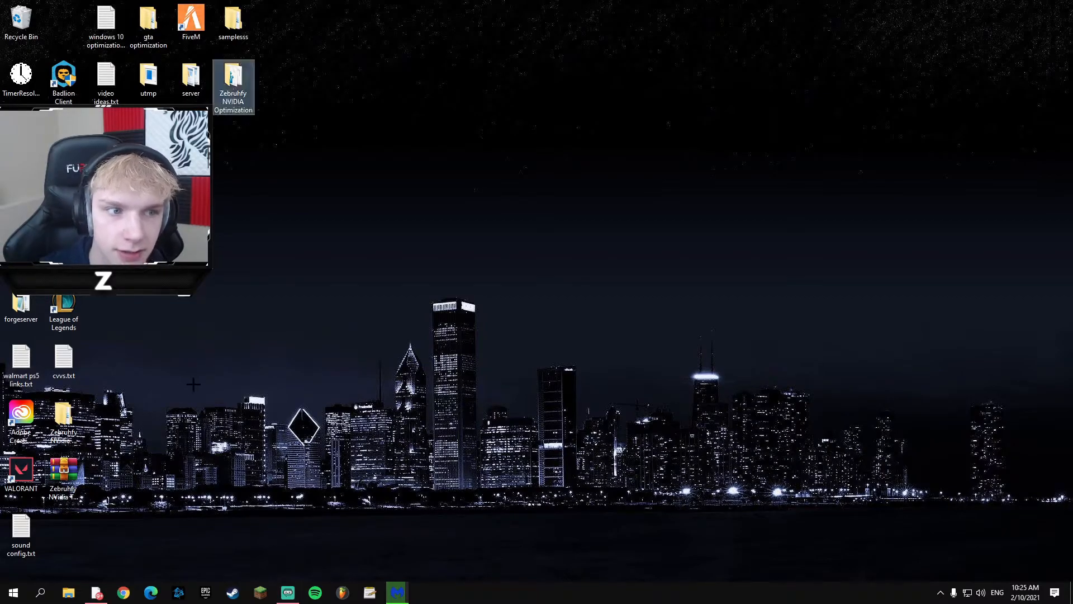
- Search Windows for "create a restore point" and open the System Protection settings, placing the window clear of the desktop icons
{"action": "left_click", "coordinate": [39, 592]}
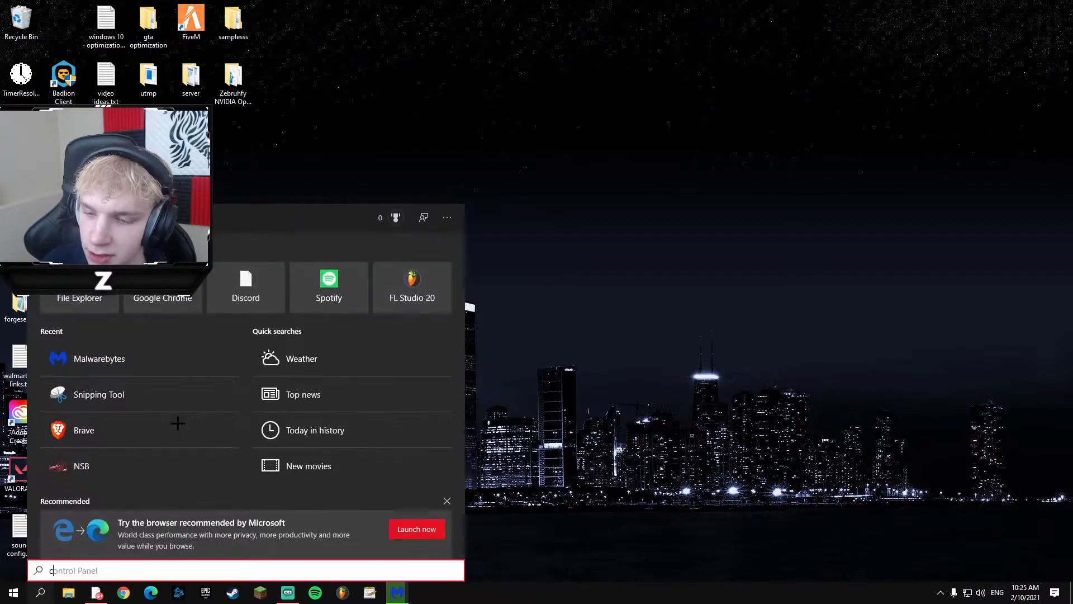
{"action": "type", "text": "create a restore point"}
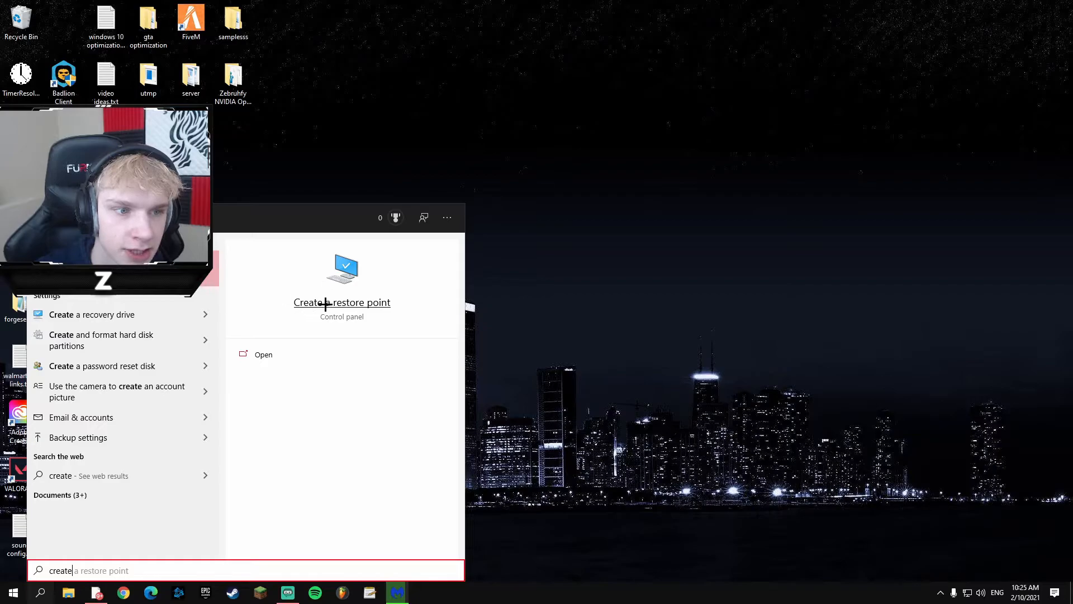
{"action": "triple_click", "coordinate": [108, 568]}
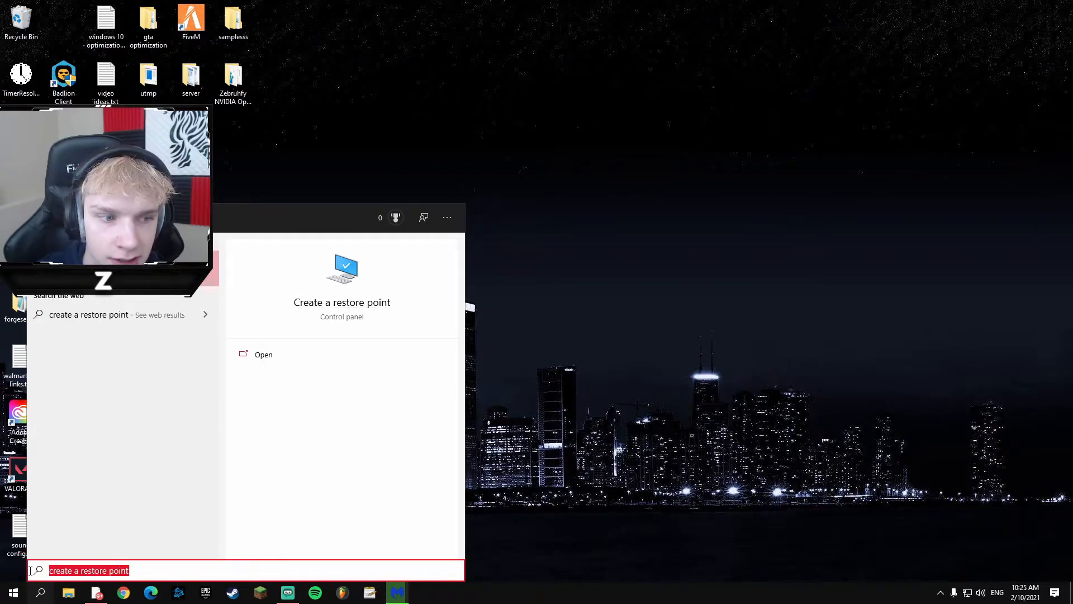
{"action": "left_click", "coordinate": [85, 564]}
{"action": "left_click", "coordinate": [345, 300]}
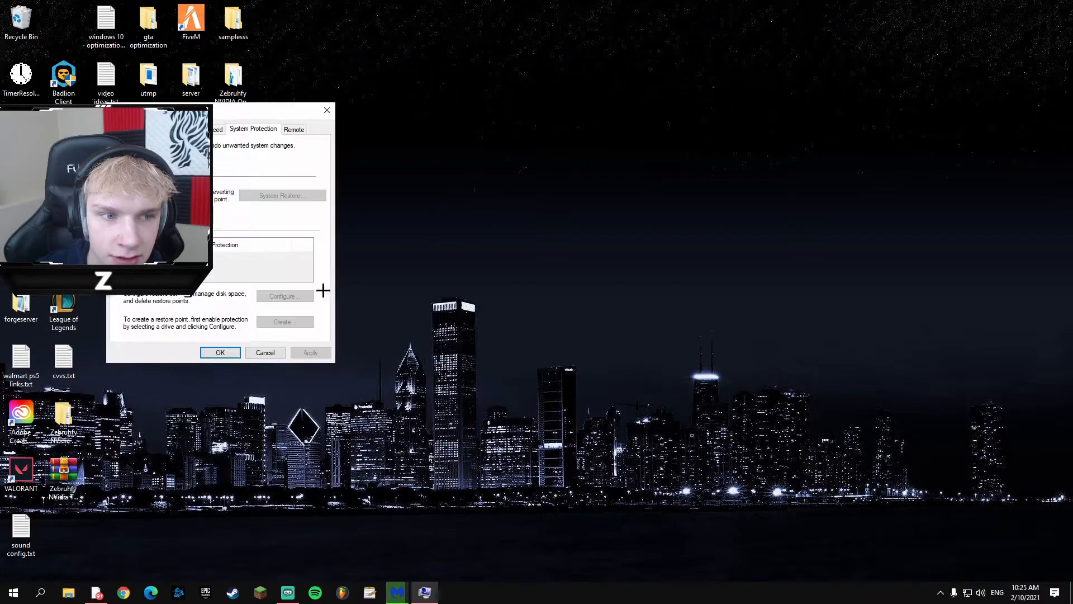
{"action": "left_click_drag", "start_coordinate": [232, 109], "coordinate": [549, 135]}
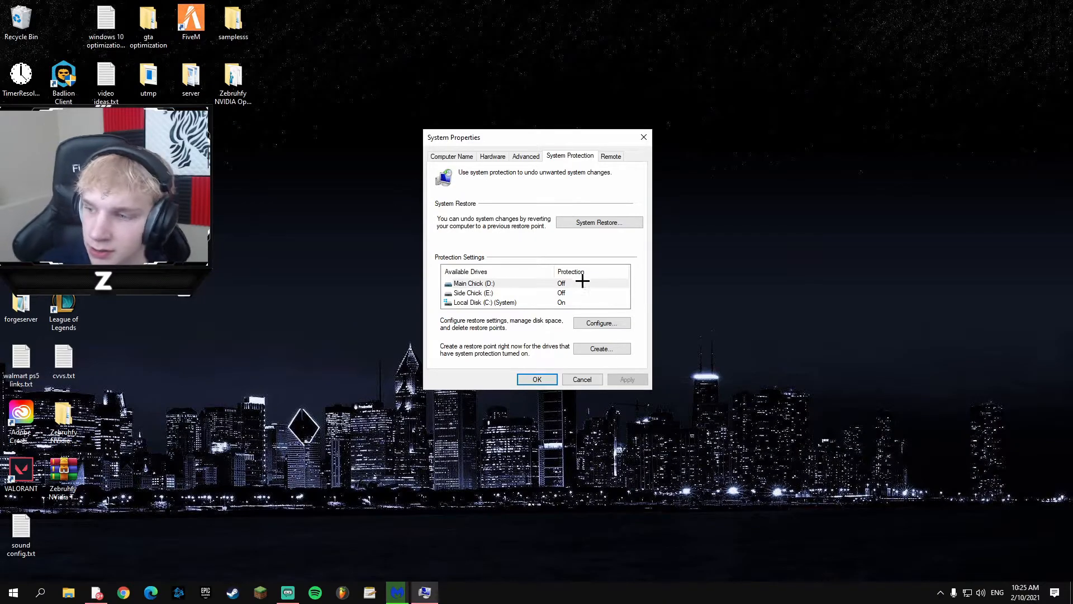
- Look through the drives in the protection list and the restore point creation dialog, and close System Properties without creating one
{"action": "left_click", "coordinate": [568, 292]}
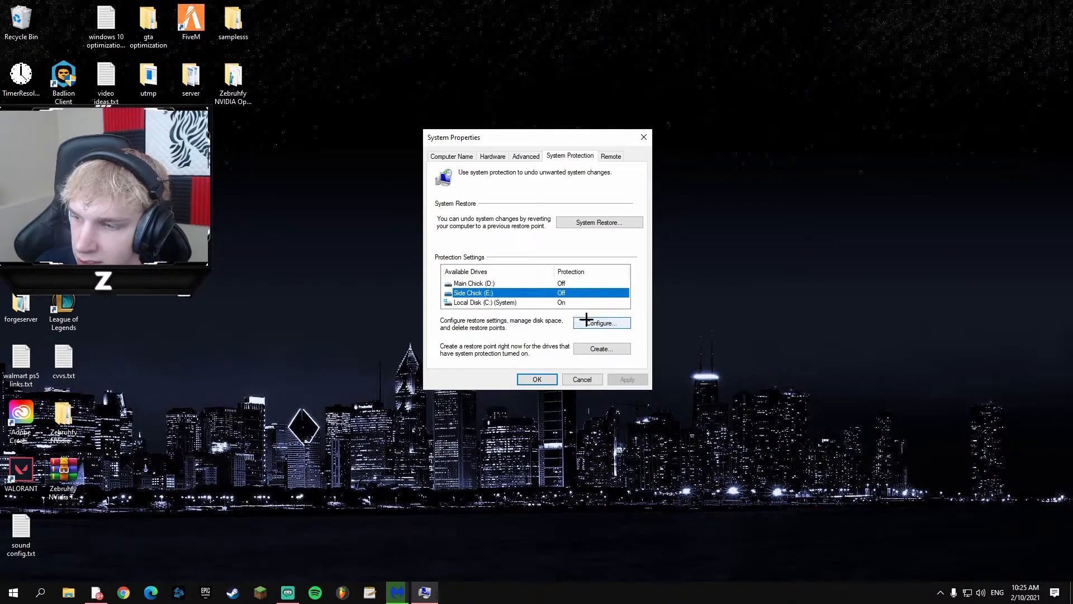
{"action": "left_click", "coordinate": [570, 283]}
{"action": "left_click", "coordinate": [568, 301]}
{"action": "left_click", "coordinate": [570, 294]}
{"action": "left_click", "coordinate": [571, 283]}
{"action": "left_click", "coordinate": [602, 347]}
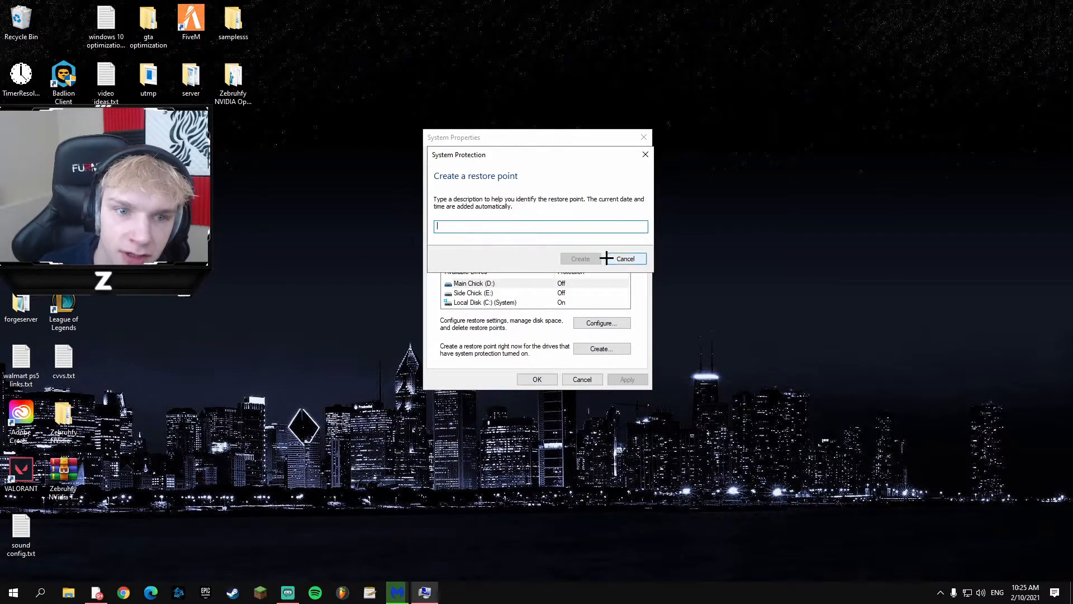
{"action": "left_click", "coordinate": [626, 258]}
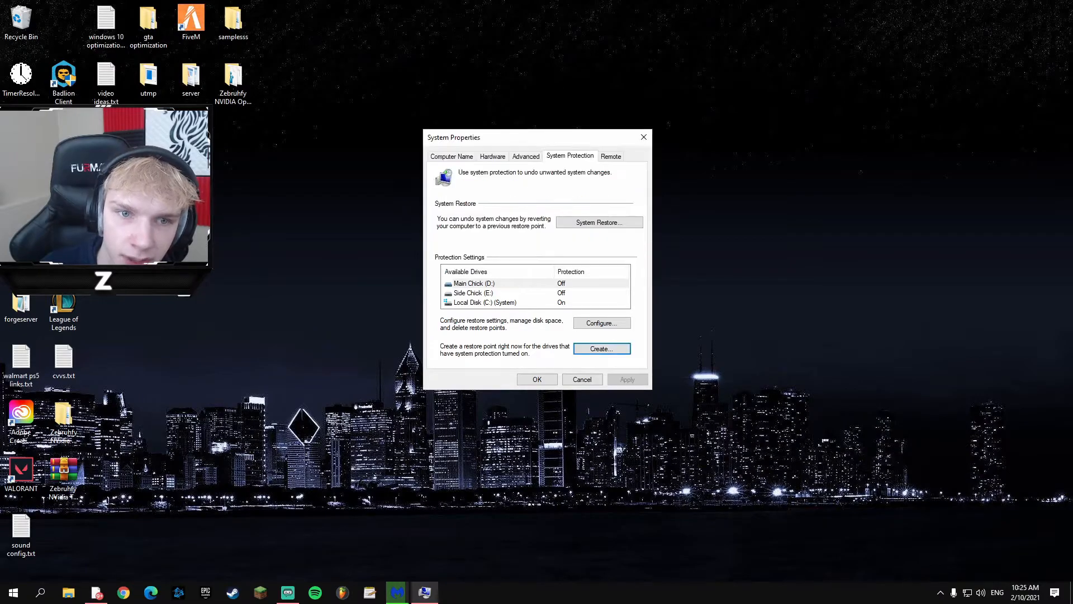
{"action": "left_click", "coordinate": [644, 136]}
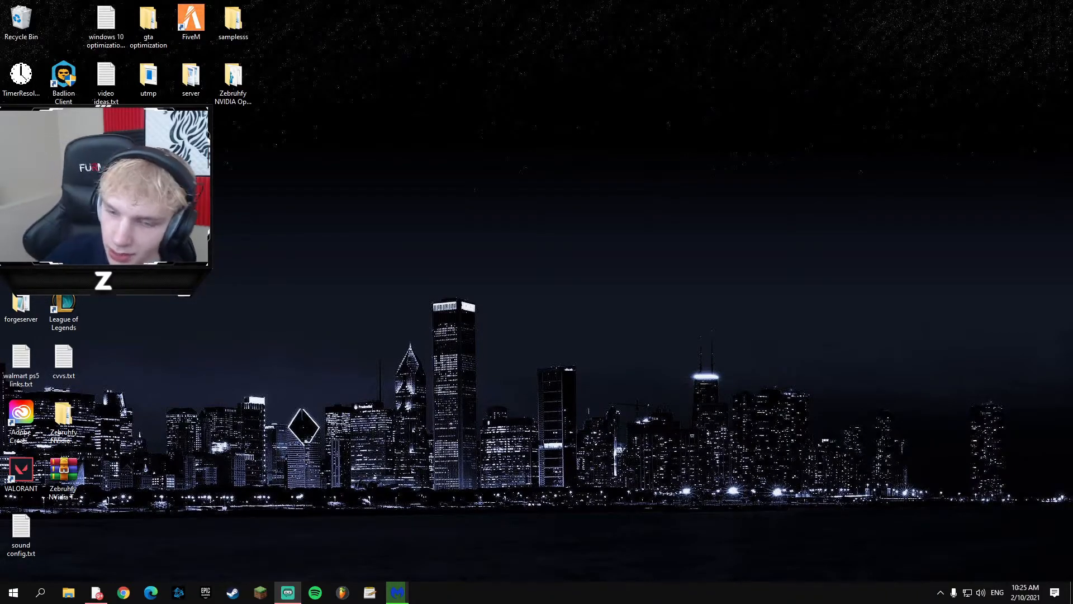
- Move the Zebruhfy NVIDIA Optimization folder to an empty area near the middle of the desktop
{"action": "left_click", "coordinate": [284, 203]}
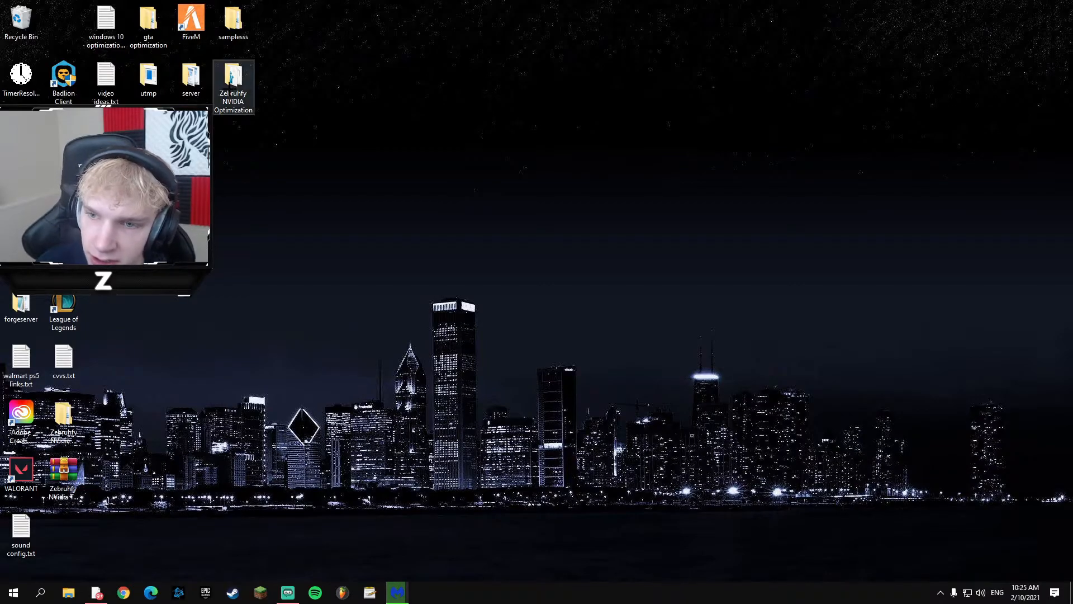
{"action": "left_click_drag", "start_coordinate": [241, 88], "coordinate": [446, 193]}
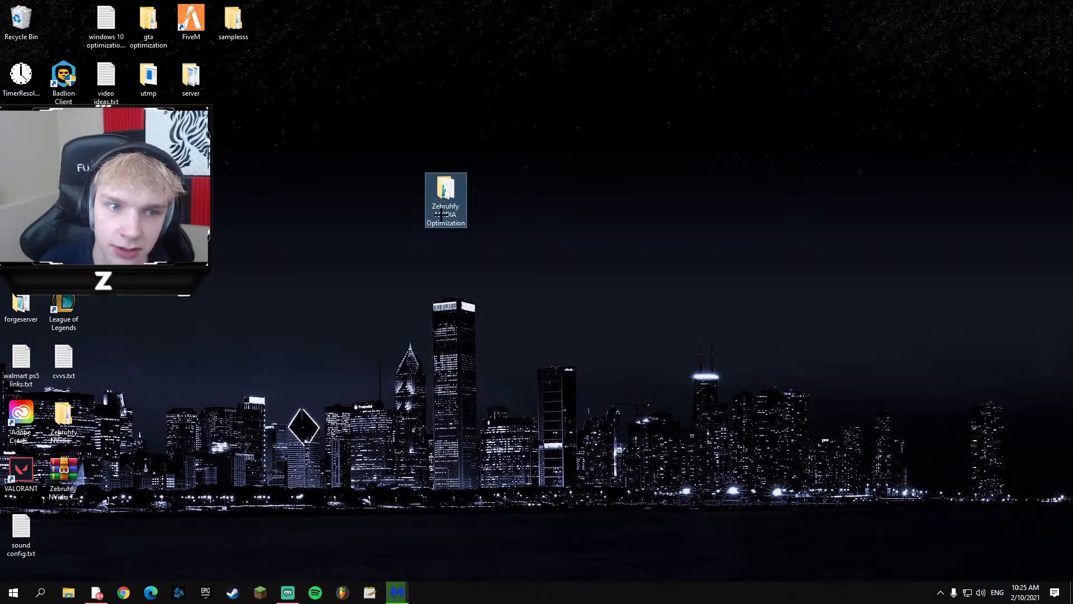
{"action": "left_click", "coordinate": [446, 201]}
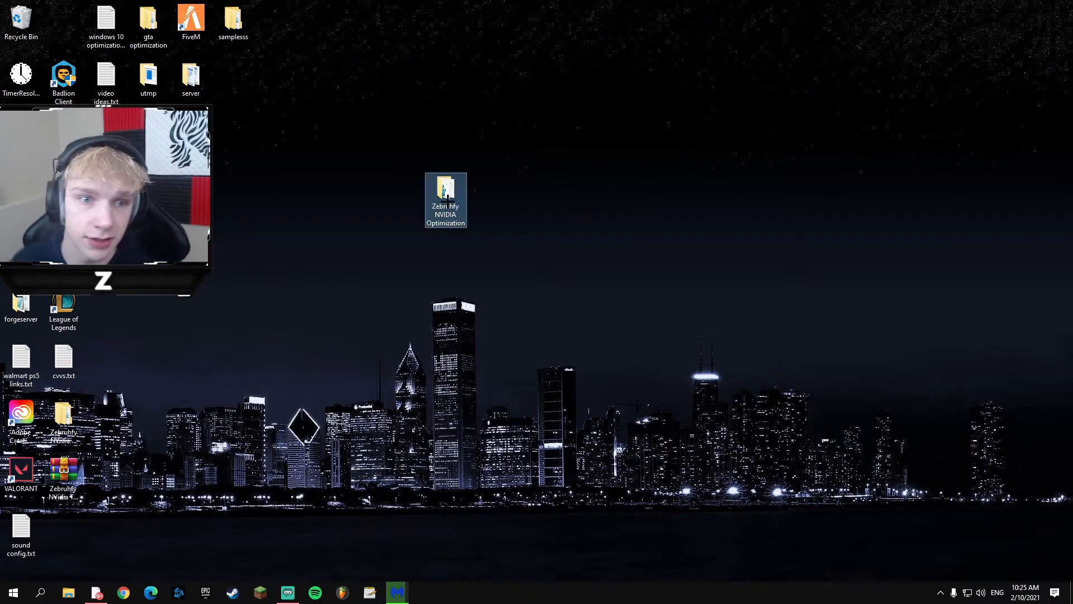
{"action": "left_click", "coordinate": [454, 192]}
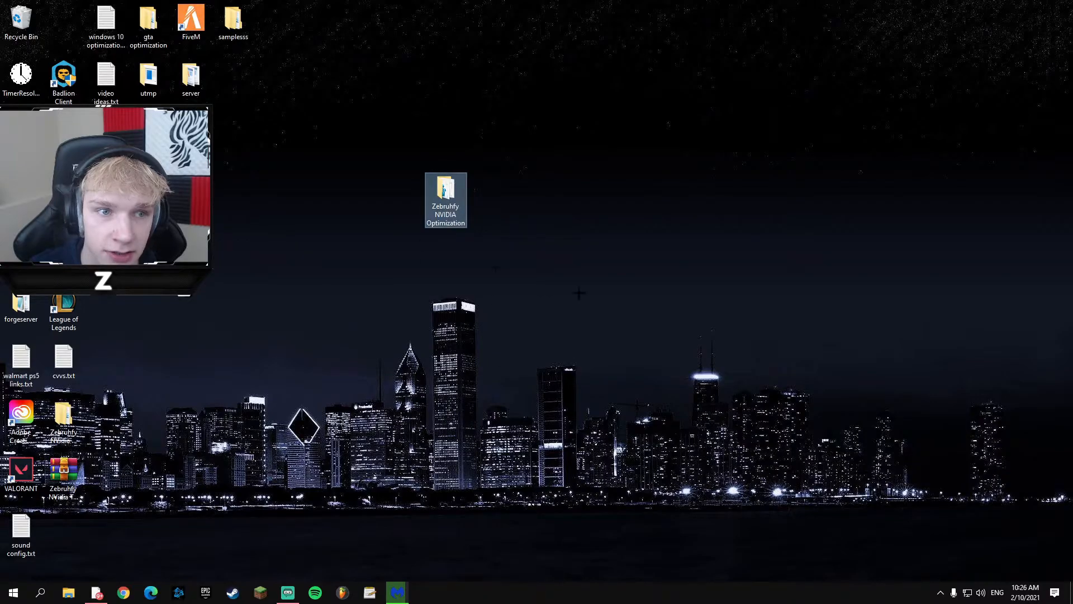
{"action": "left_click", "coordinate": [324, 342]}
{"action": "left_click_drag", "start_coordinate": [63, 469], "coordinate": [331, 244]}
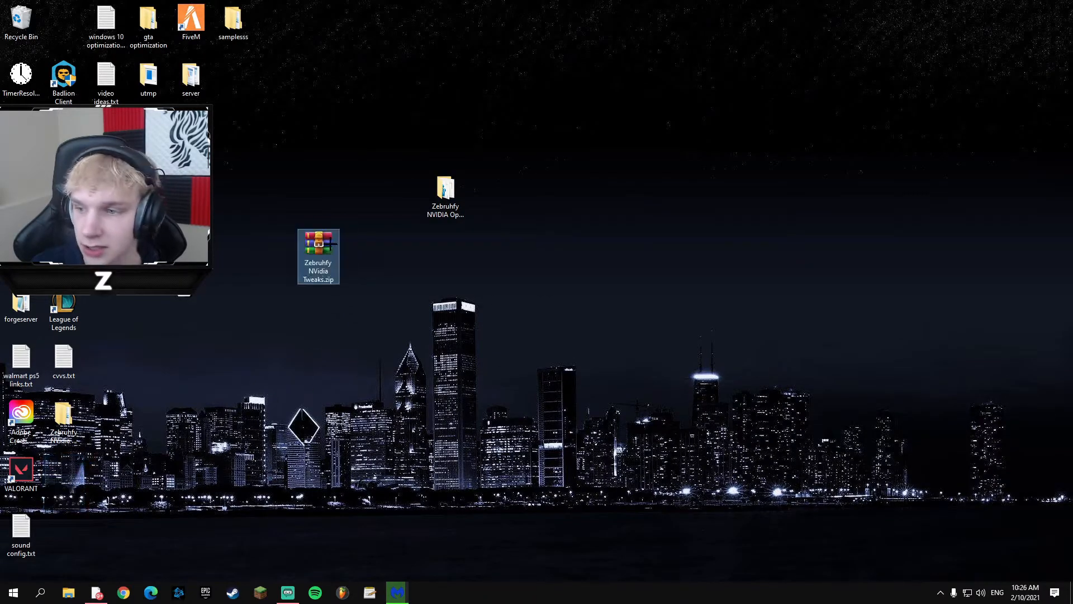
{"action": "right_click", "coordinate": [321, 252]}
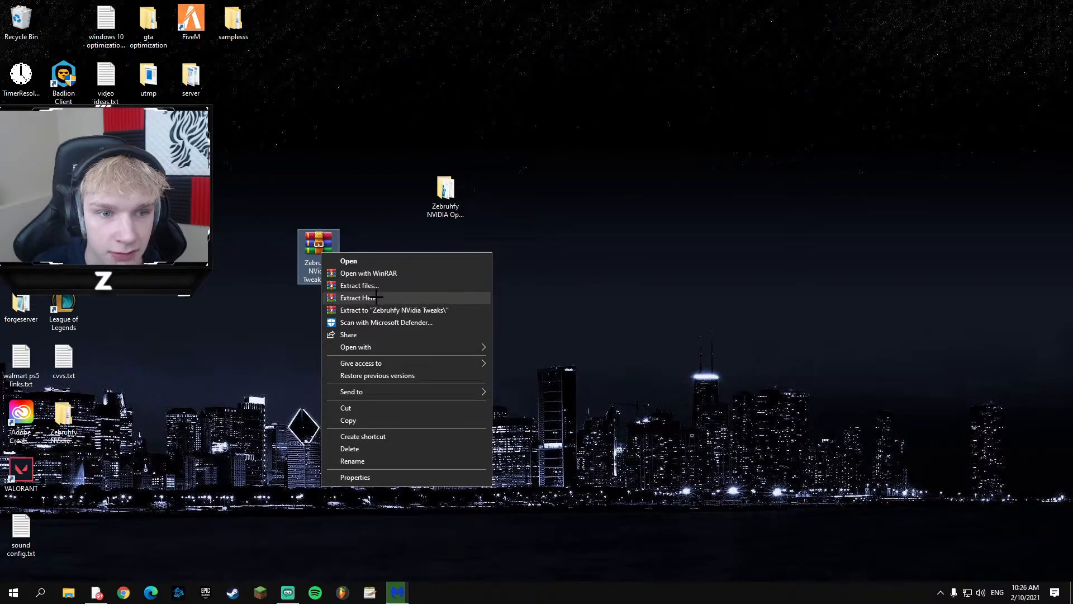
{"action": "left_click", "coordinate": [373, 239]}
{"action": "left_click_drag", "start_coordinate": [319, 245], "coordinate": [52, 467]}
{"action": "left_click", "coordinate": [123, 447]}
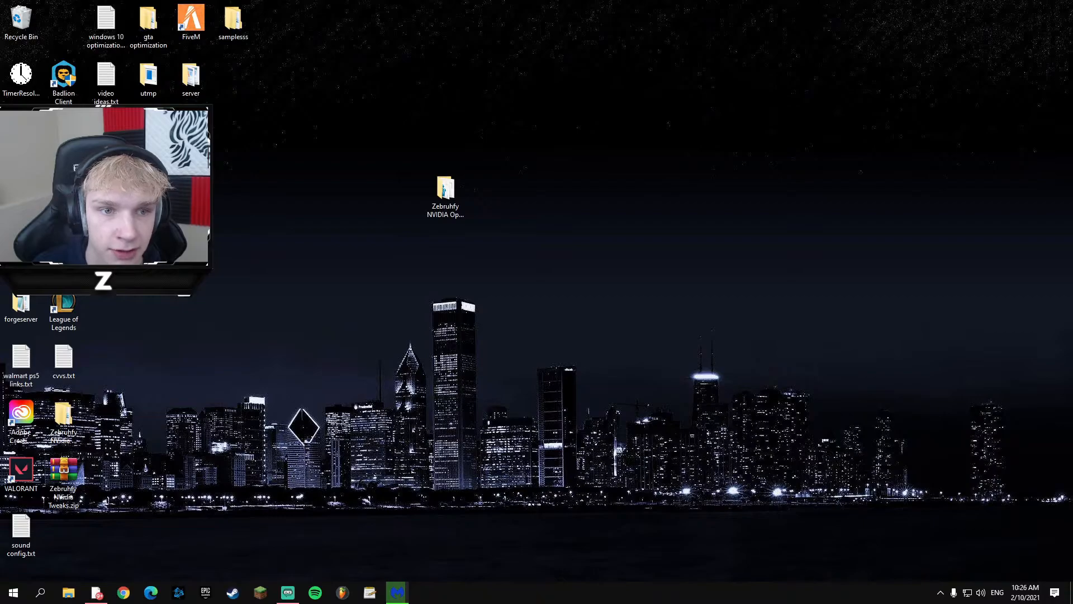
- Open the Zebruhfy NVIDIA Optimization folder and add Unhide SILK Smoothness.reg to the registry
{"action": "double_click", "coordinate": [445, 192]}
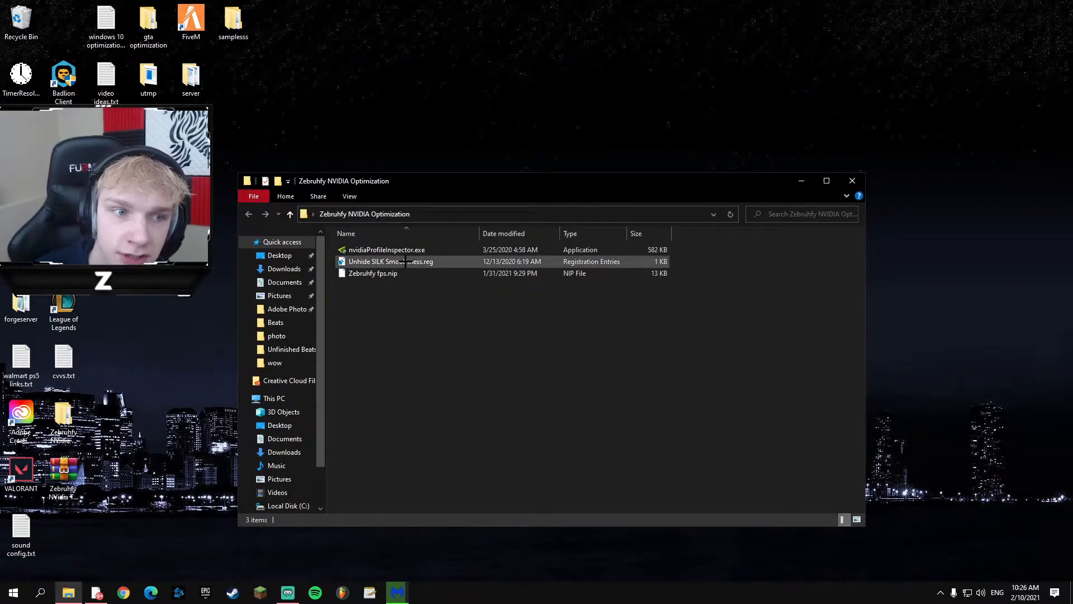
{"action": "double_click", "coordinate": [456, 261]}
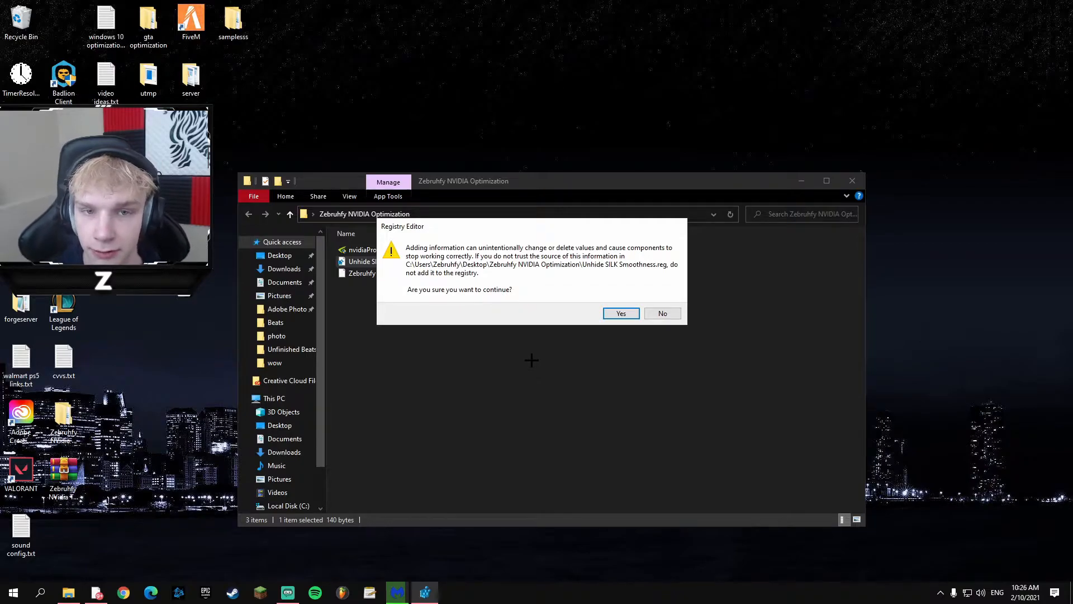
{"action": "left_click", "coordinate": [621, 314]}
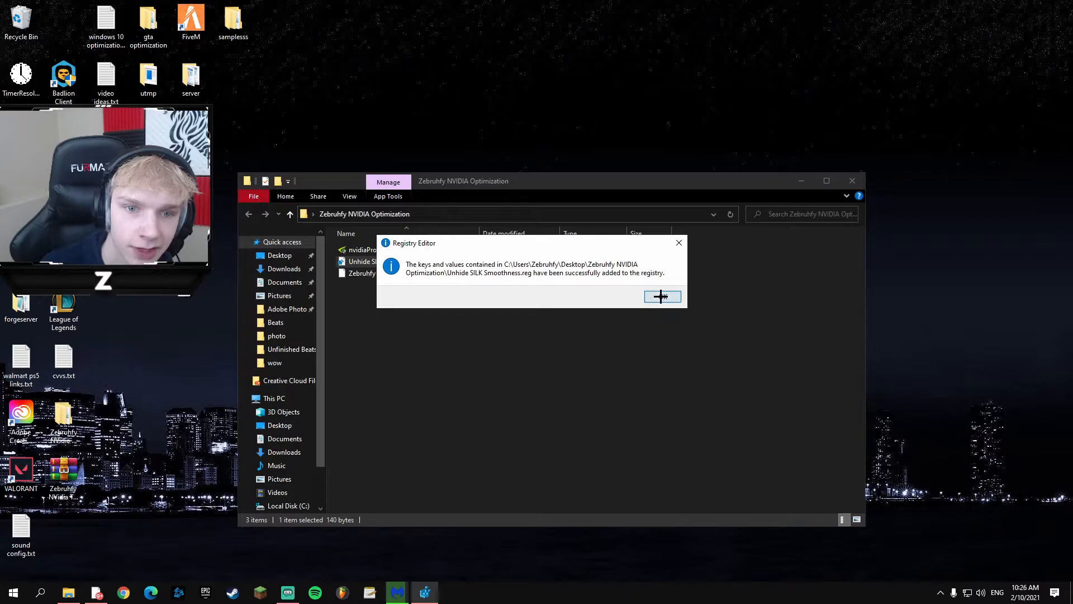
{"action": "left_click", "coordinate": [661, 296]}
{"action": "left_click", "coordinate": [581, 354]}
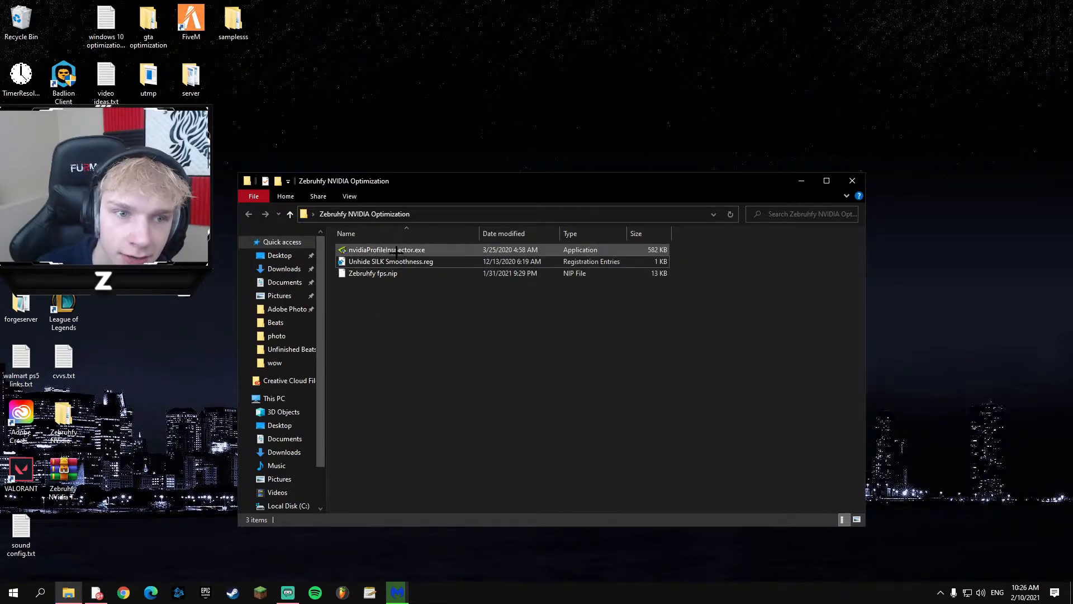
- Launch nvidiaProfileInspector.exe and import the profile file Zebruhfy fps.nip
{"action": "double_click", "coordinate": [426, 249]}
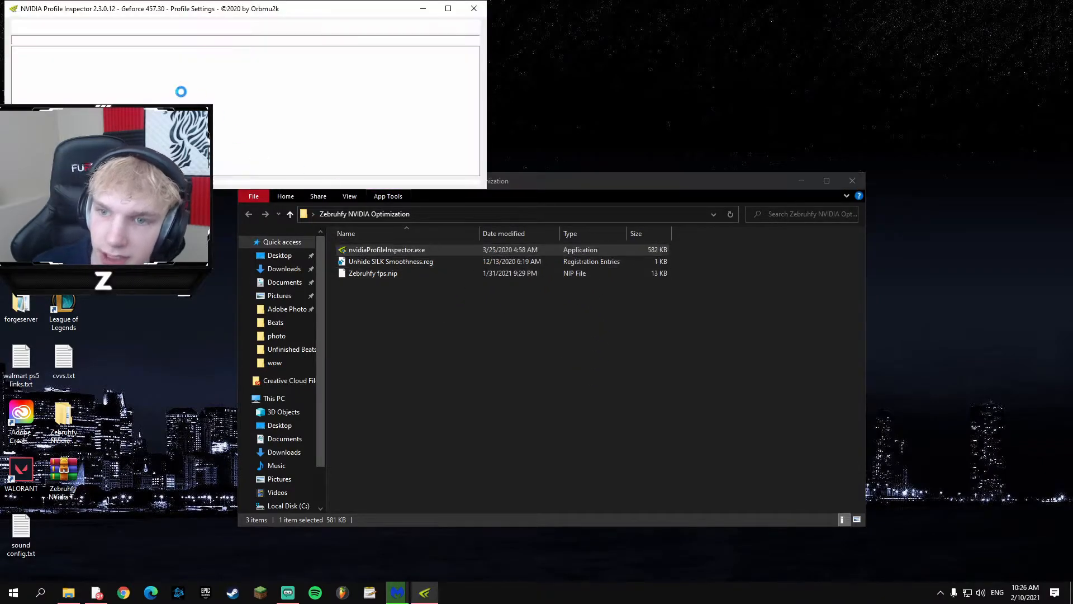
{"action": "left_click_drag", "start_coordinate": [497, 63], "coordinate": [554, 85]}
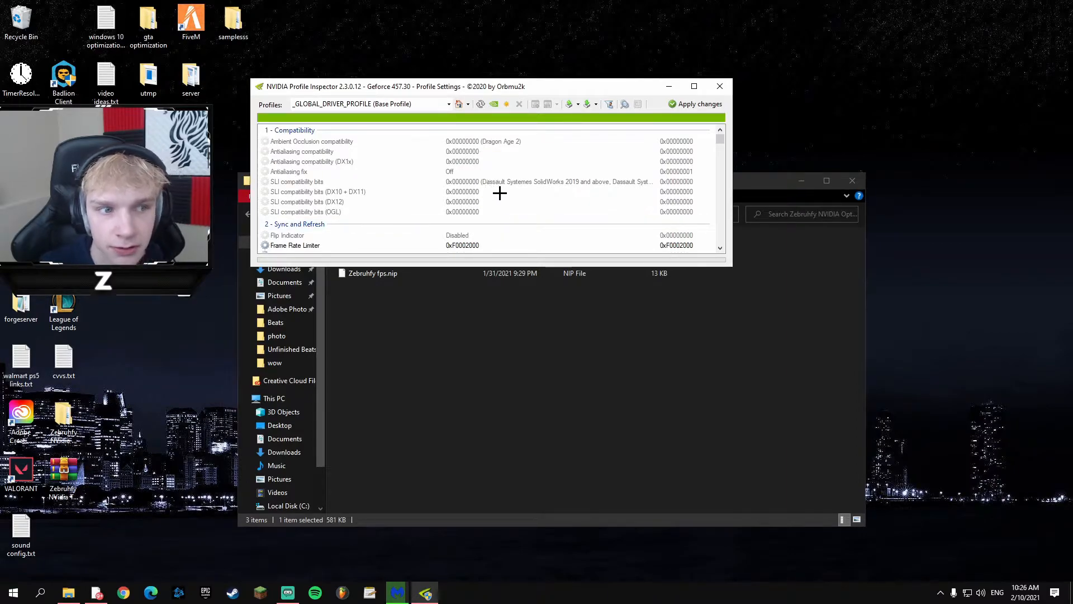
{"action": "left_click", "coordinate": [590, 103]}
{"action": "left_click", "coordinate": [598, 114]}
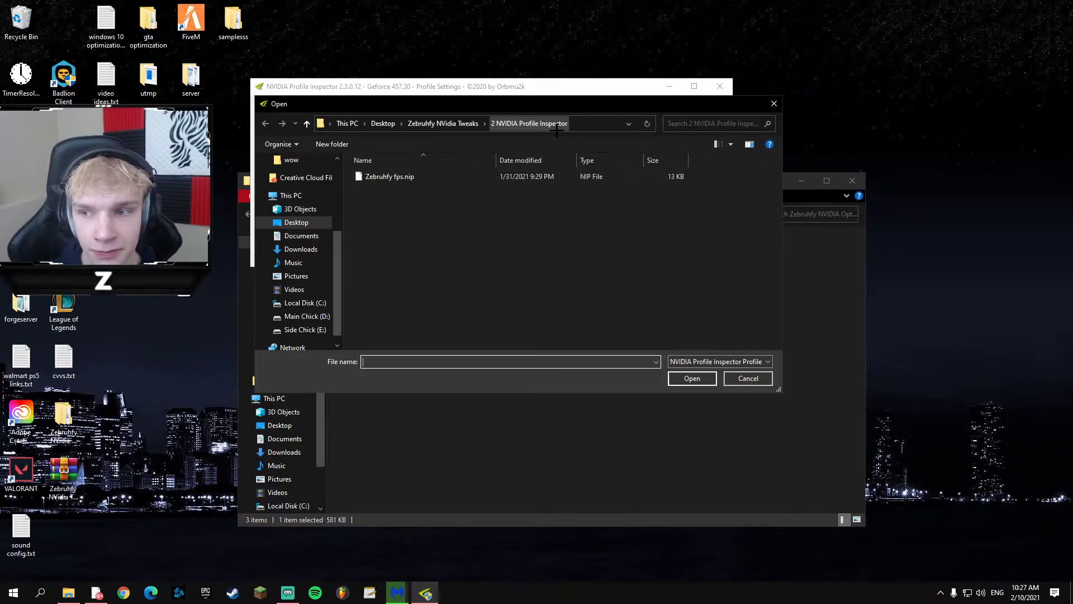
{"action": "left_click", "coordinate": [476, 177]}
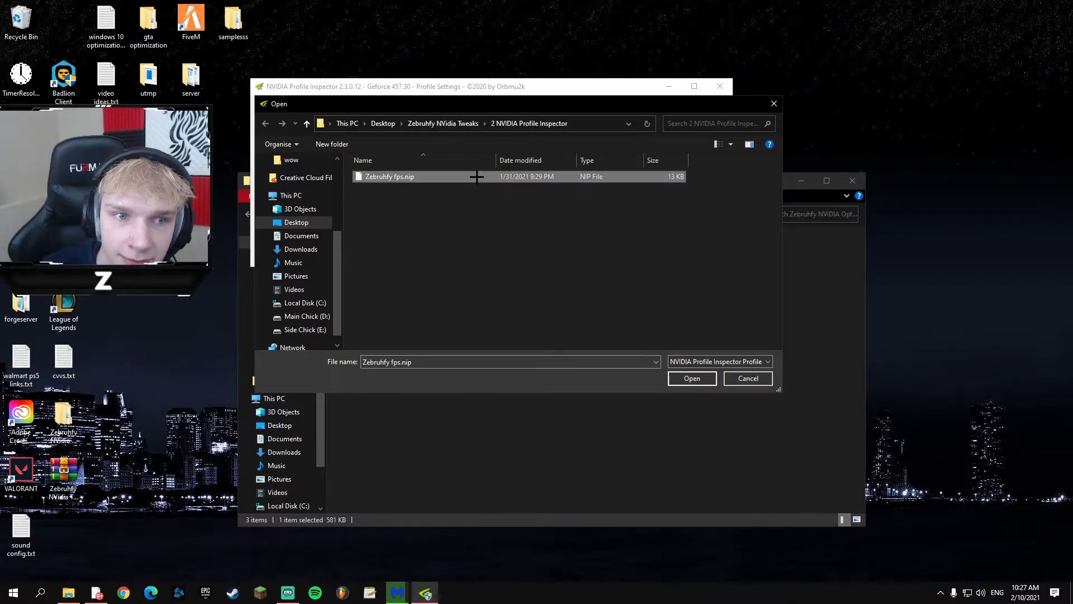
{"action": "left_click", "coordinate": [685, 379]}
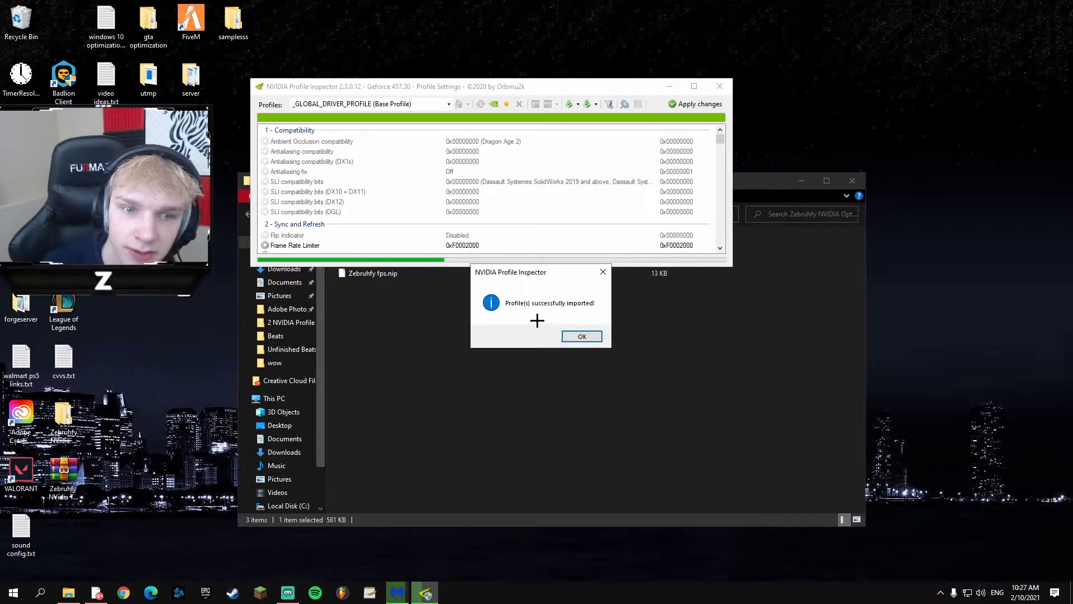
{"action": "left_click", "coordinate": [582, 336]}
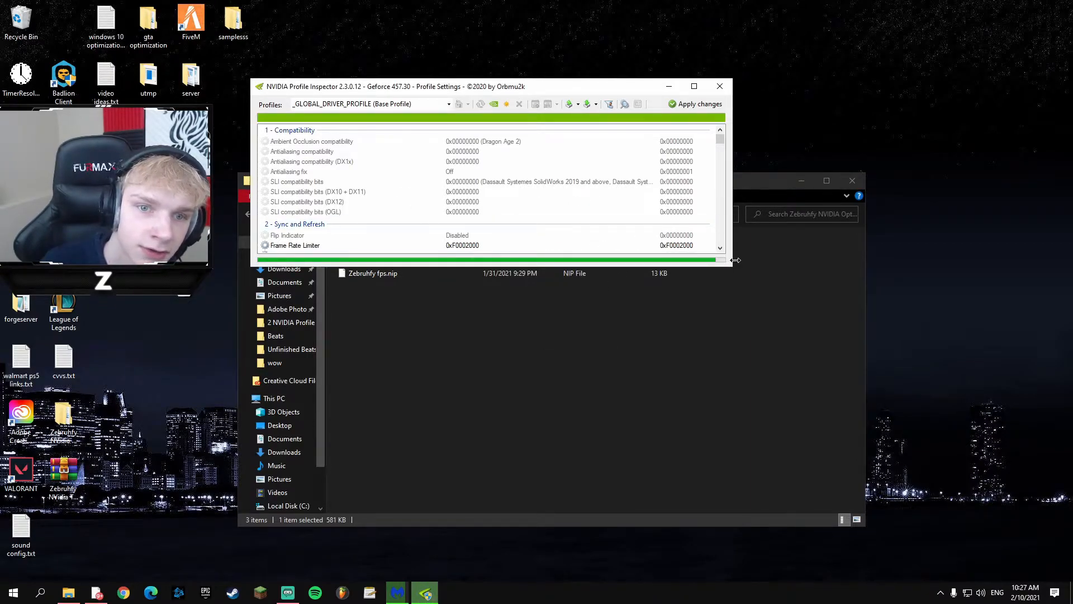
- Apply the imported profile changes and close NVIDIA Profile Inspector and the optimization folder
{"action": "left_click", "coordinate": [690, 105]}
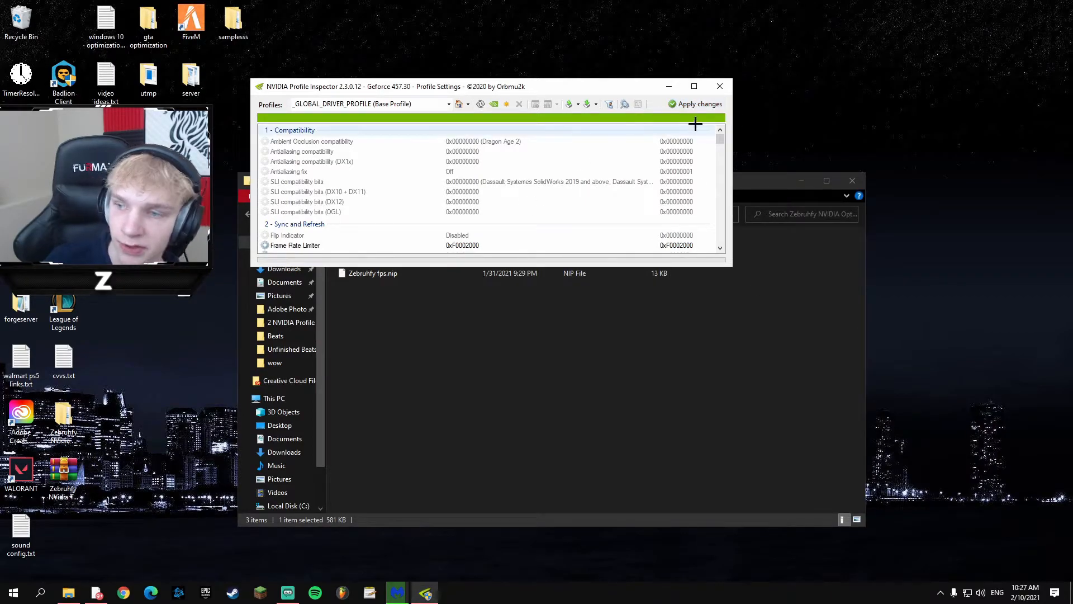
{"action": "left_click", "coordinate": [720, 86]}
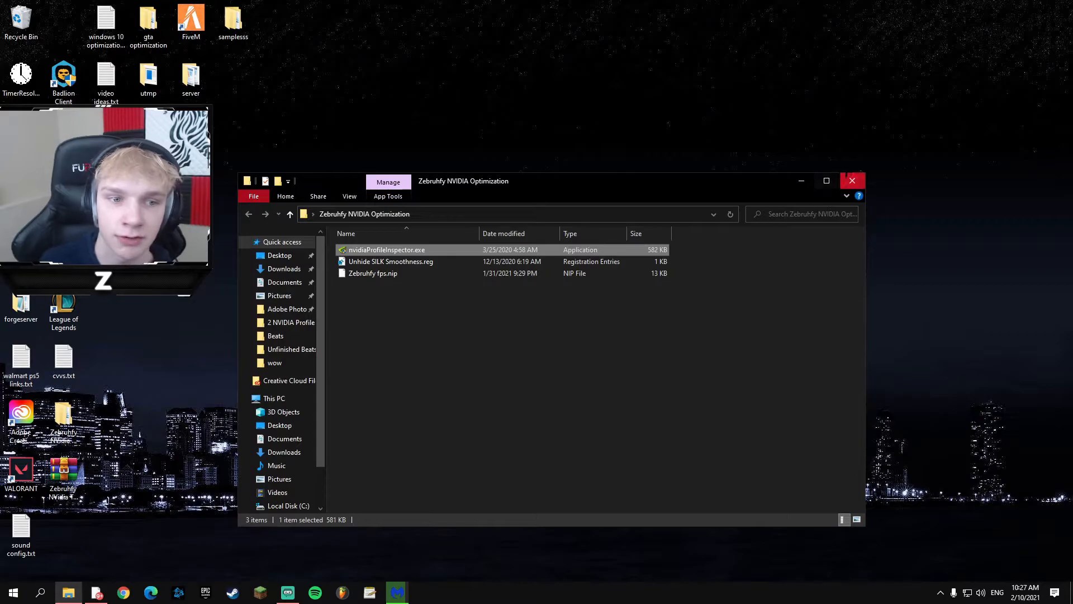
{"action": "left_click", "coordinate": [851, 181]}
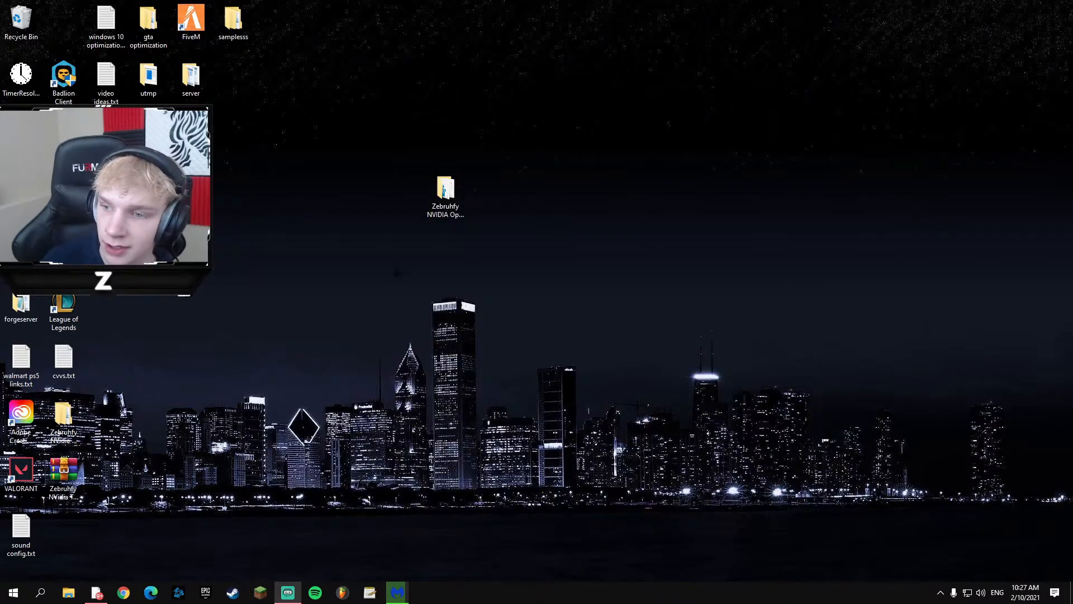
- Switch to the NVIDIA Control Panel and check the "Use the advanced 3D image settings" option for image settings with preview
{"action": "right_click", "coordinate": [426, 185]}
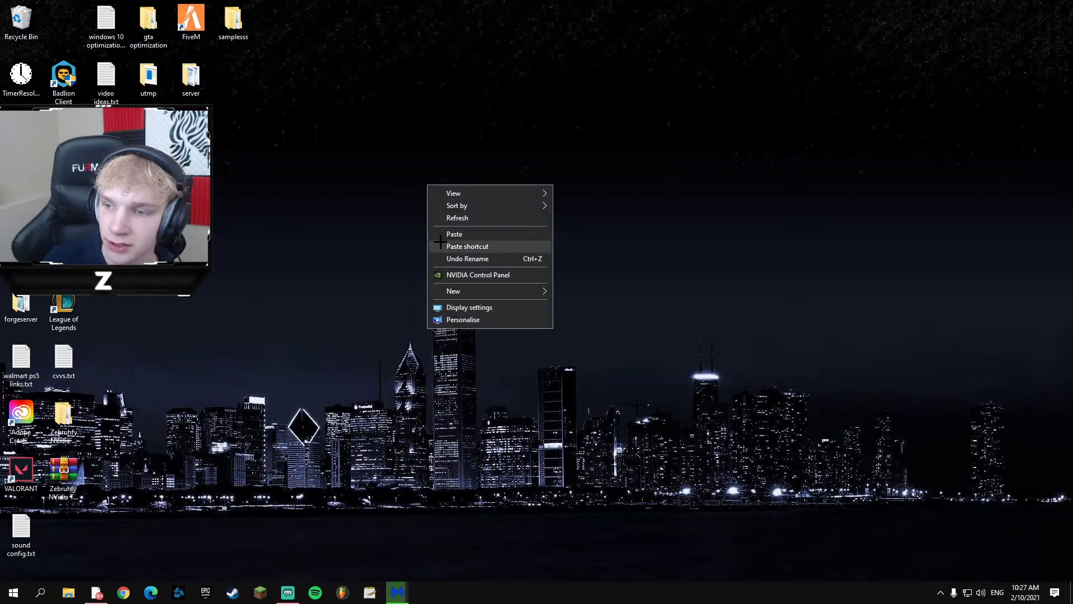
{"action": "left_click", "coordinate": [469, 273]}
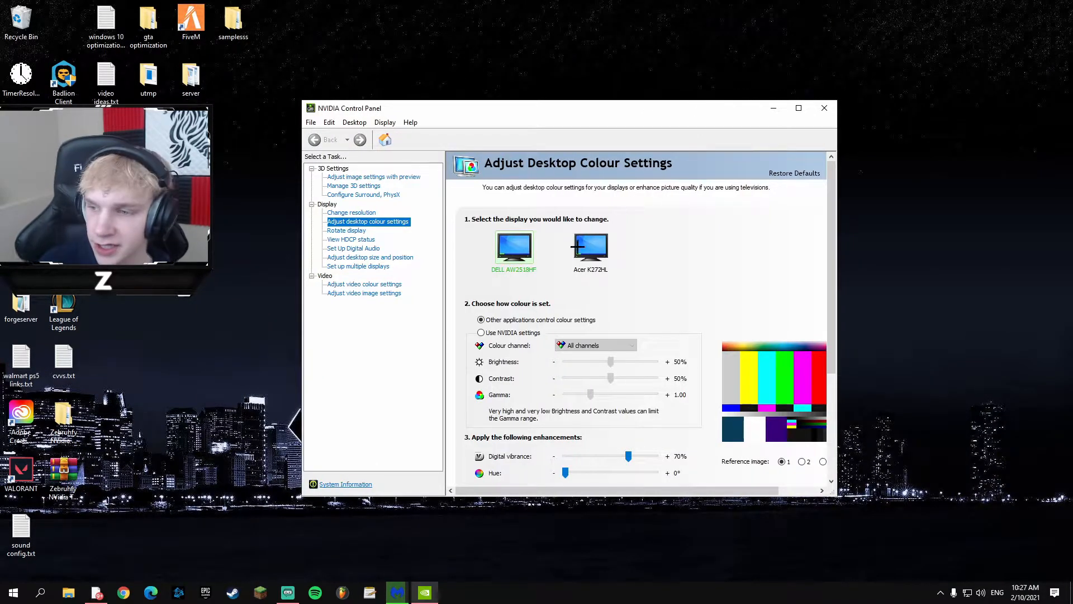
{"action": "left_click", "coordinate": [366, 177]}
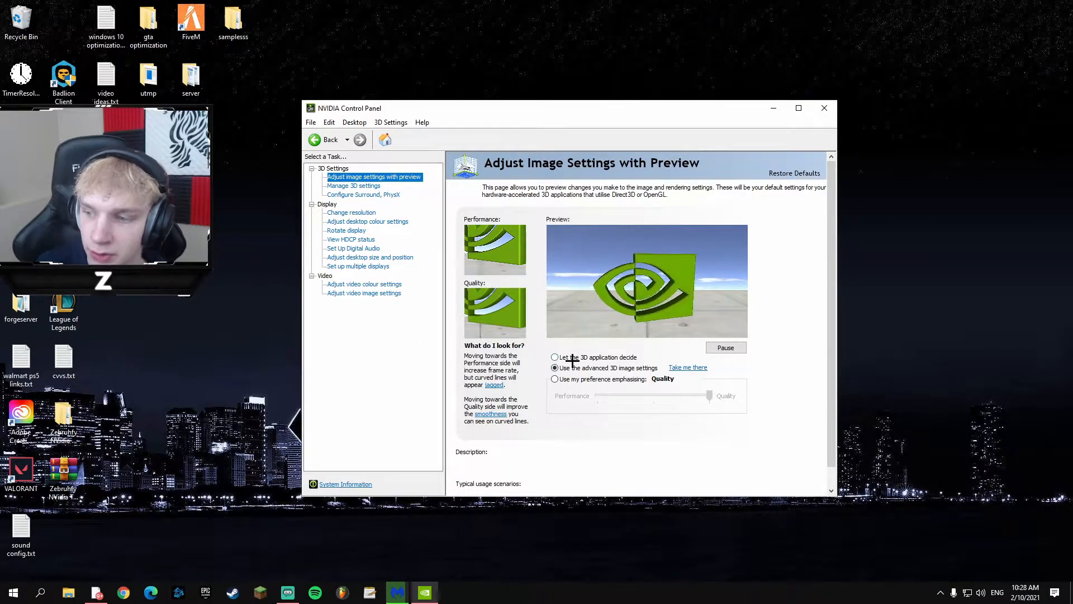
{"action": "mouse_move", "coordinate": [561, 369]}
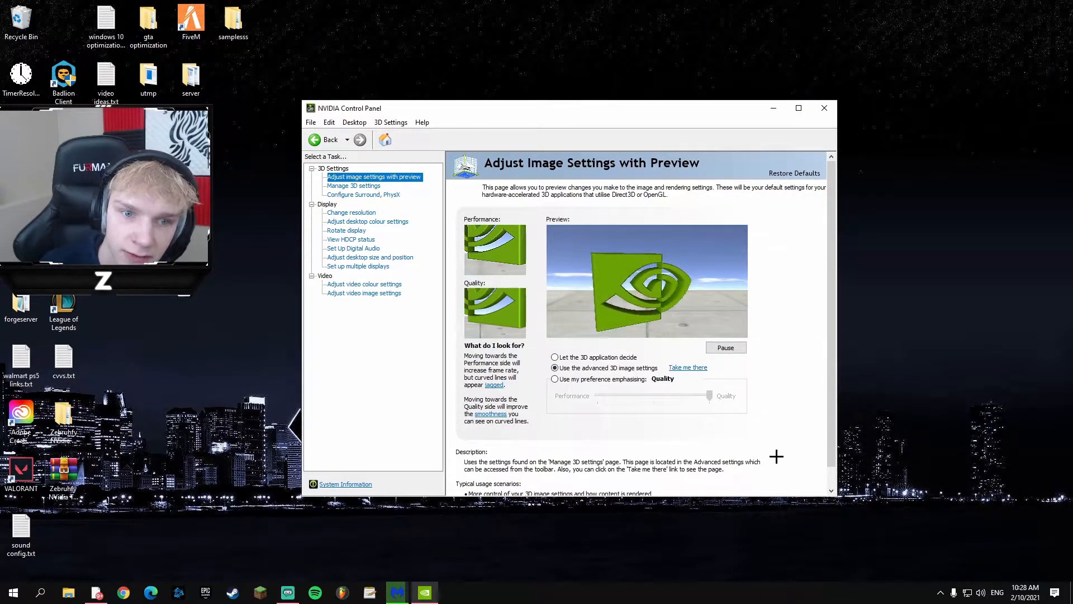
- Set SILK Smoothness to Off in the global 3D settings, apply the change, and review the remaining features in the list
{"action": "left_click", "coordinate": [366, 185]}
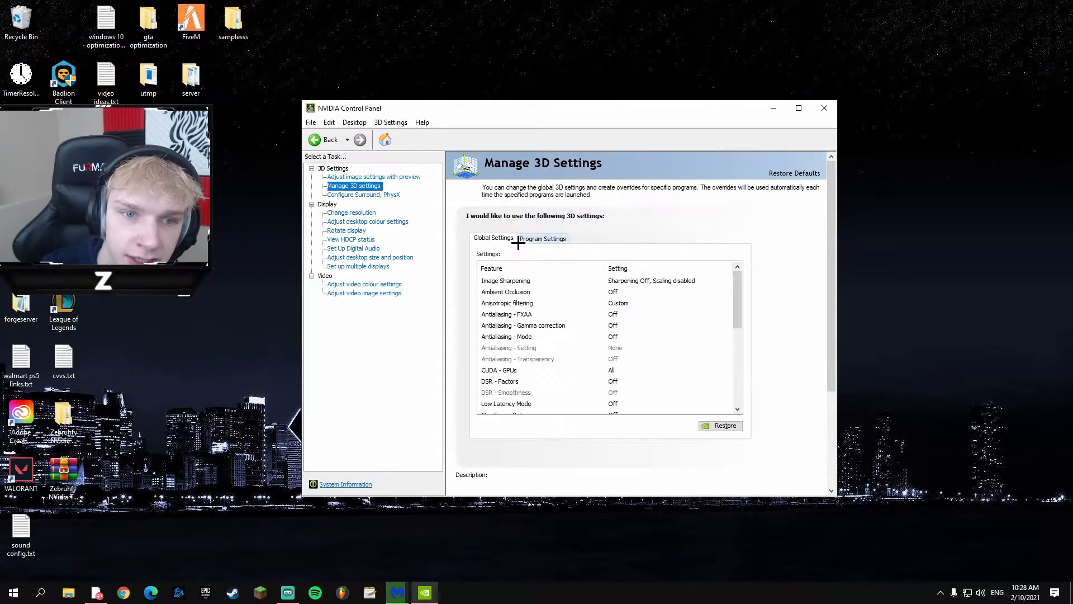
{"action": "left_click_drag", "start_coordinate": [738, 293], "coordinate": [738, 301]}
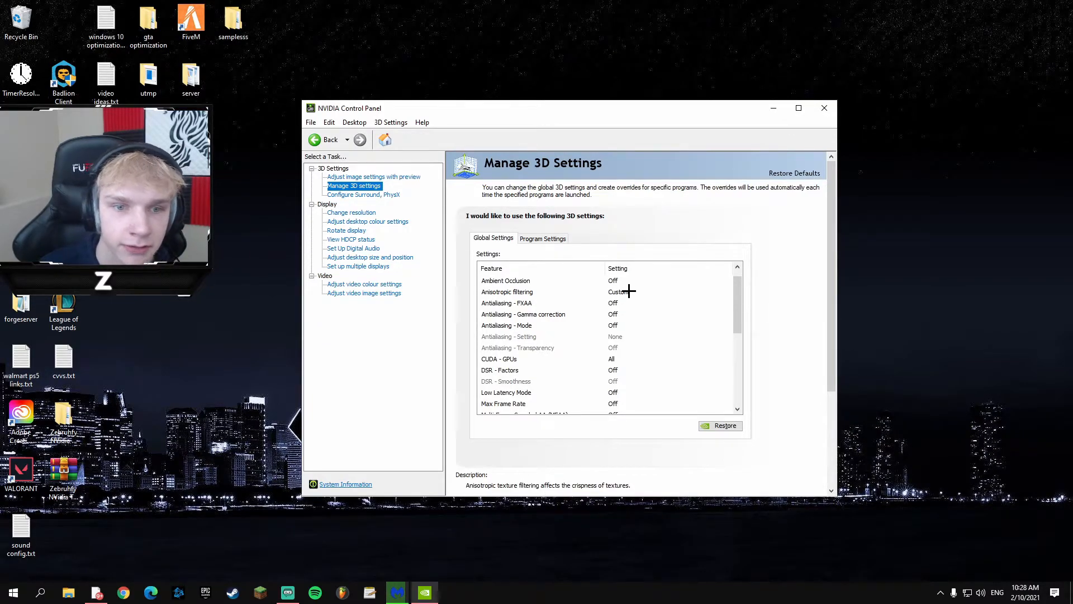
{"action": "scroll", "coordinate": [620, 328], "scroll_direction": "down", "scroll_amount": 2}
{"action": "left_click_drag", "start_coordinate": [738, 323], "coordinate": [738, 358]}
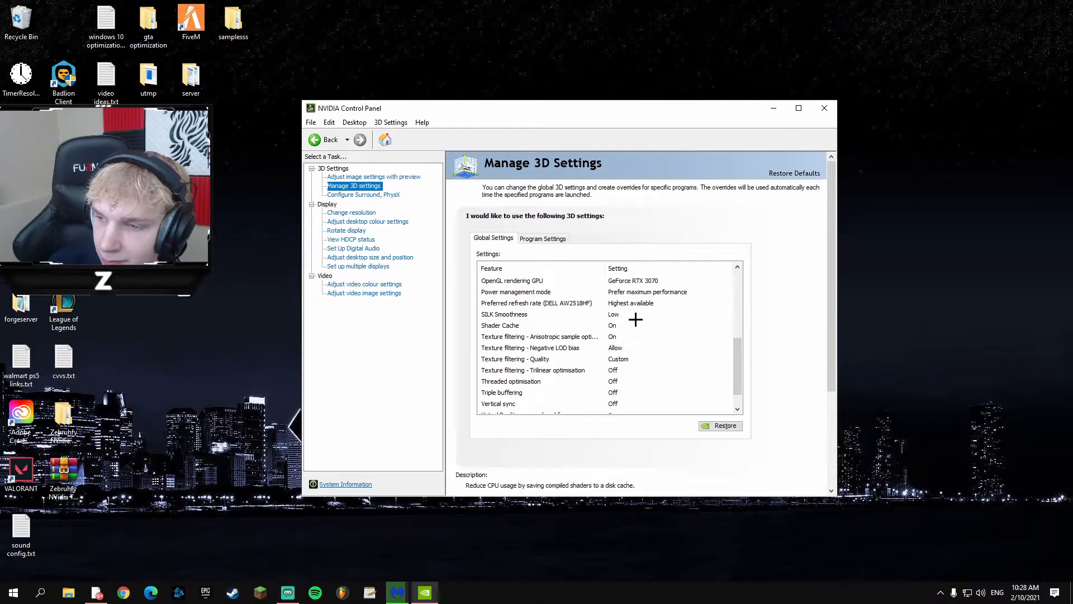
{"action": "left_click", "coordinate": [617, 314]}
{"action": "left_click", "coordinate": [617, 316]}
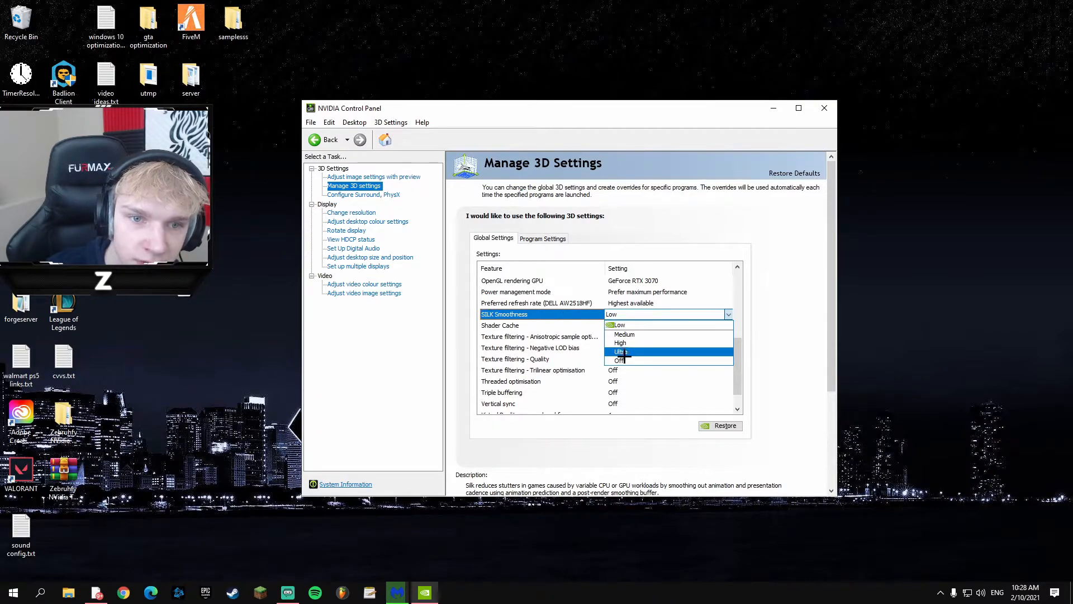
{"action": "left_click", "coordinate": [625, 352]}
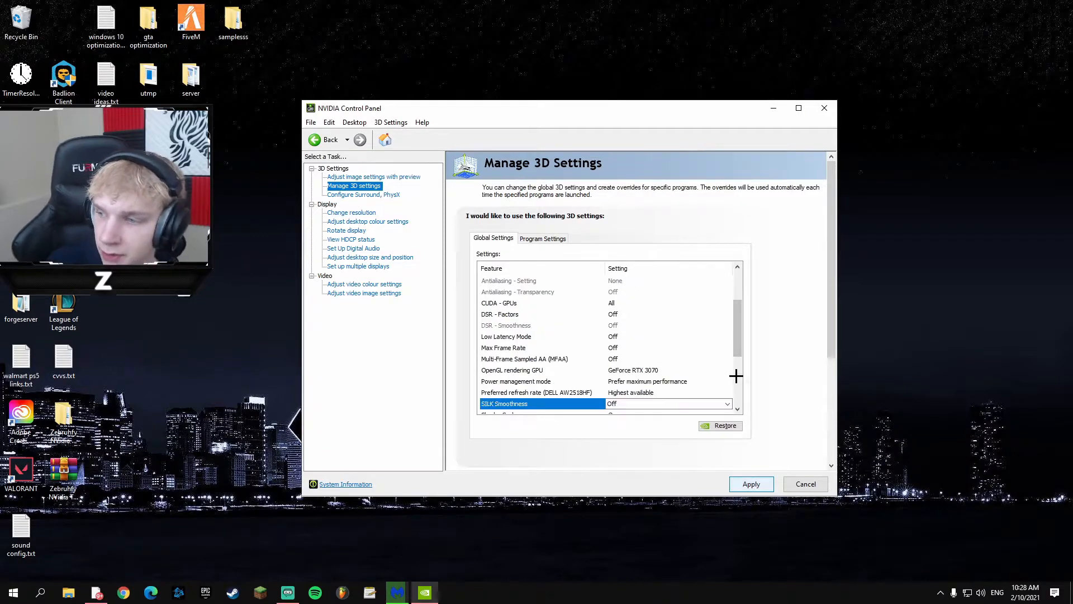
{"action": "left_click_drag", "start_coordinate": [738, 318], "coordinate": [743, 341]}
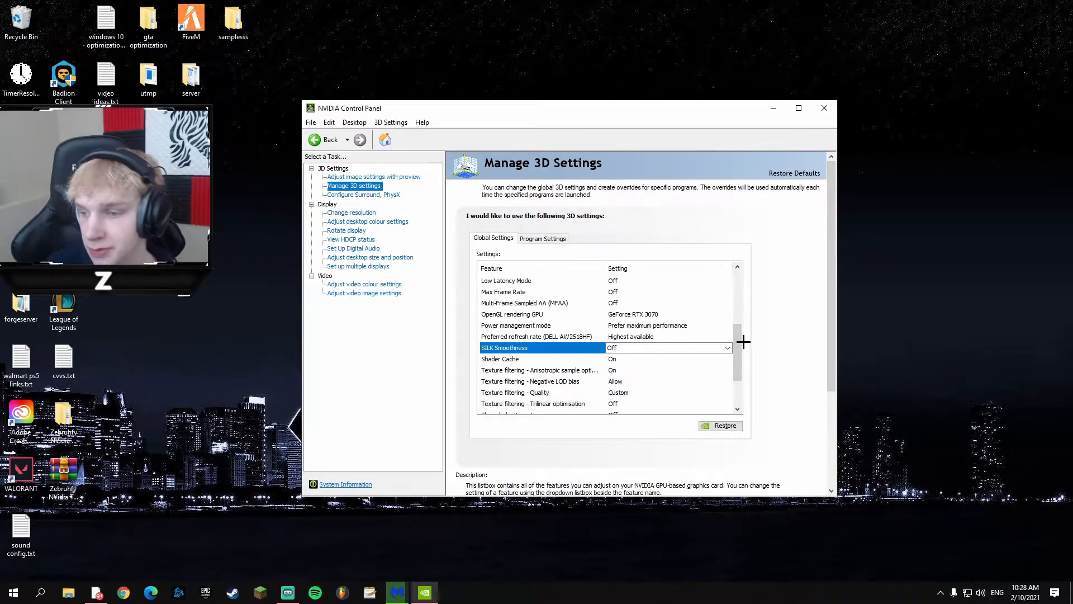
{"action": "scroll", "coordinate": [737, 347], "scroll_direction": "down", "scroll_amount": 1}
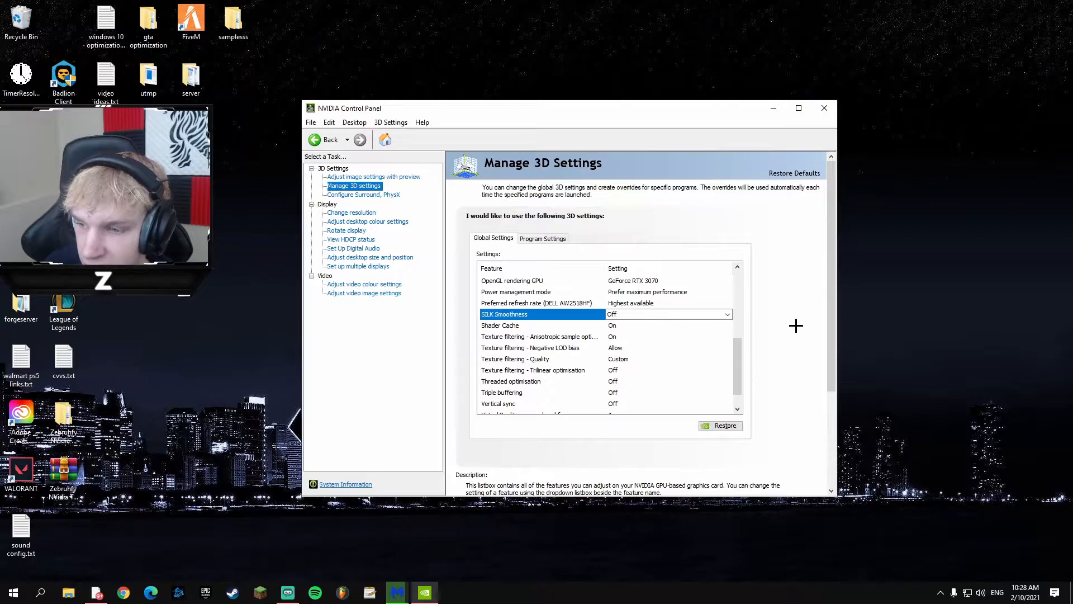
{"action": "scroll", "coordinate": [738, 363], "scroll_direction": "down", "scroll_amount": 1}
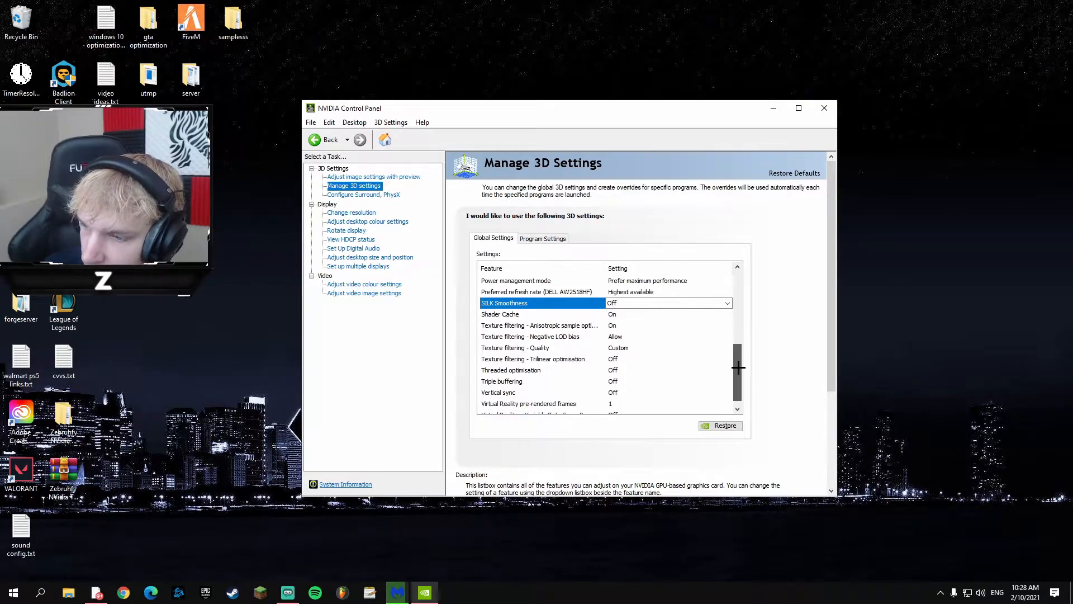
{"action": "scroll", "coordinate": [738, 366], "scroll_direction": "down", "scroll_amount": 1}
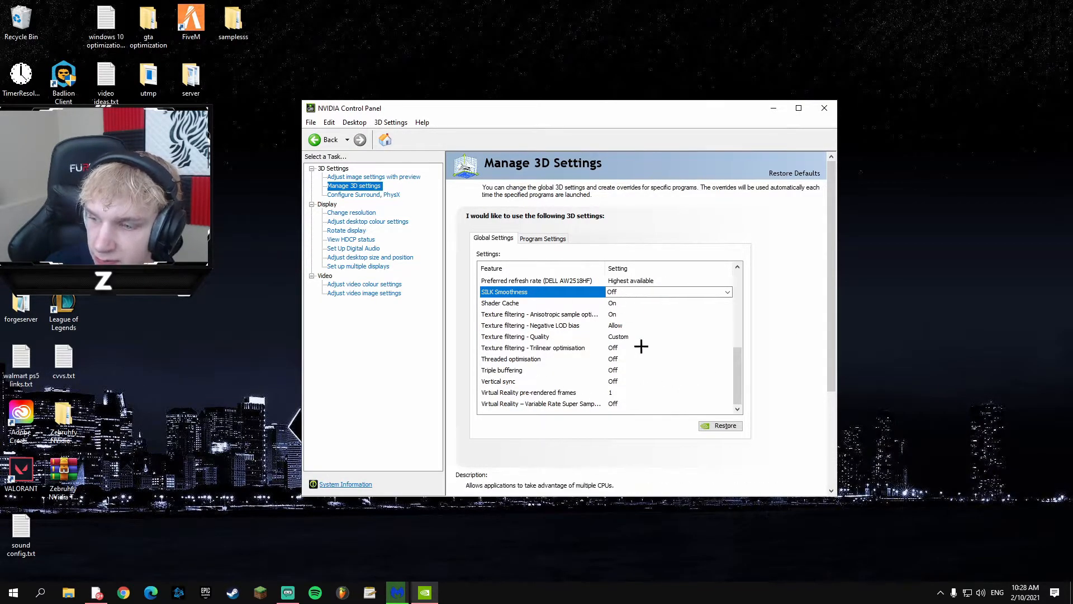
{"action": "left_click_drag", "start_coordinate": [738, 376], "coordinate": [738, 283]}
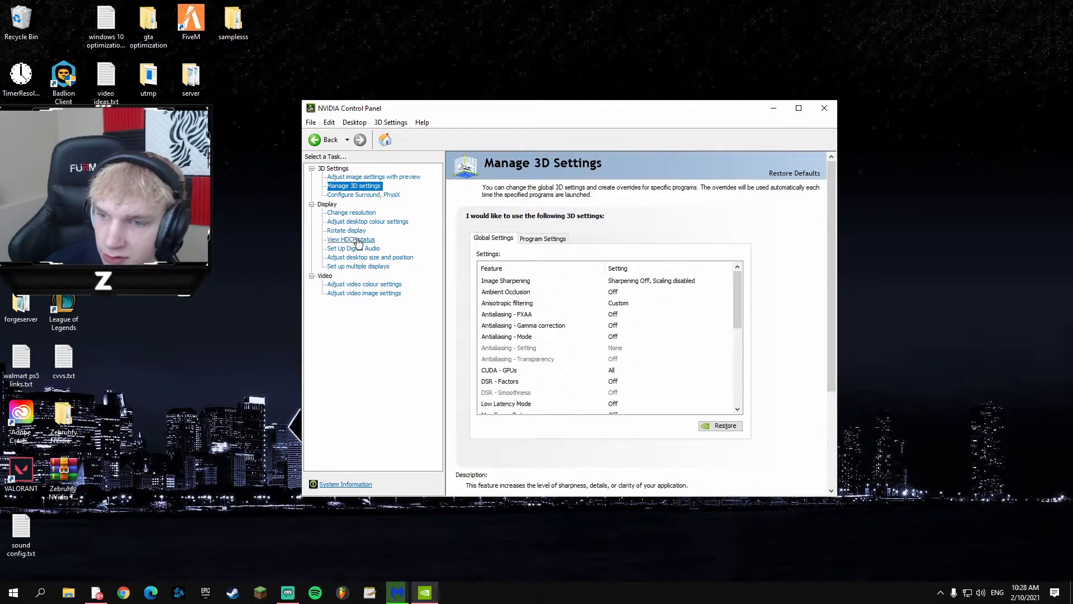
- Open the resolution settings and check the refresh rate options for the DELL AW2518HF display
{"action": "left_click", "coordinate": [363, 214]}
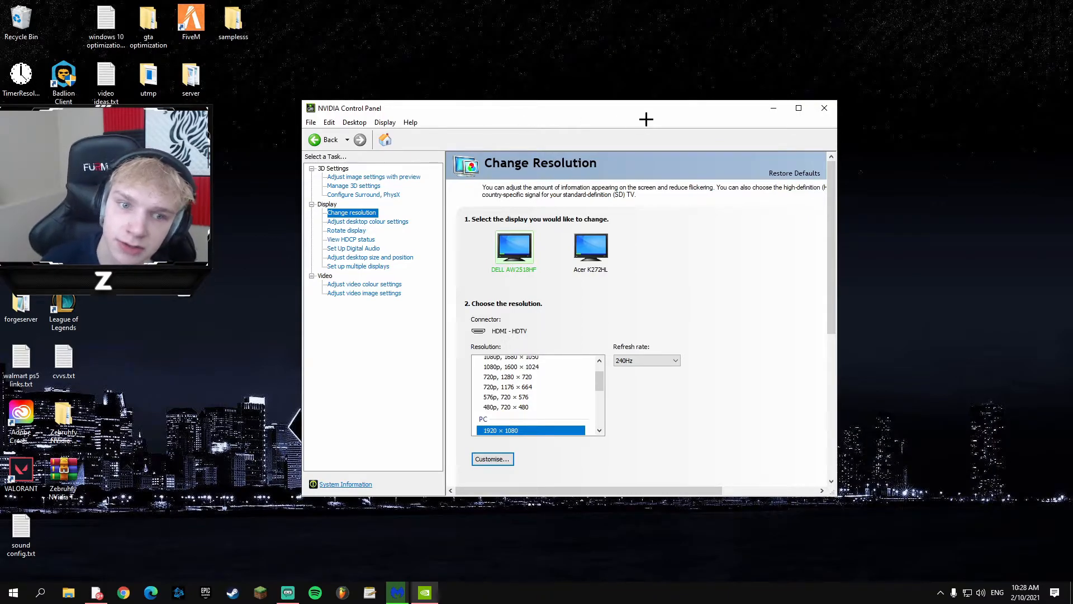
{"action": "left_click", "coordinate": [644, 361]}
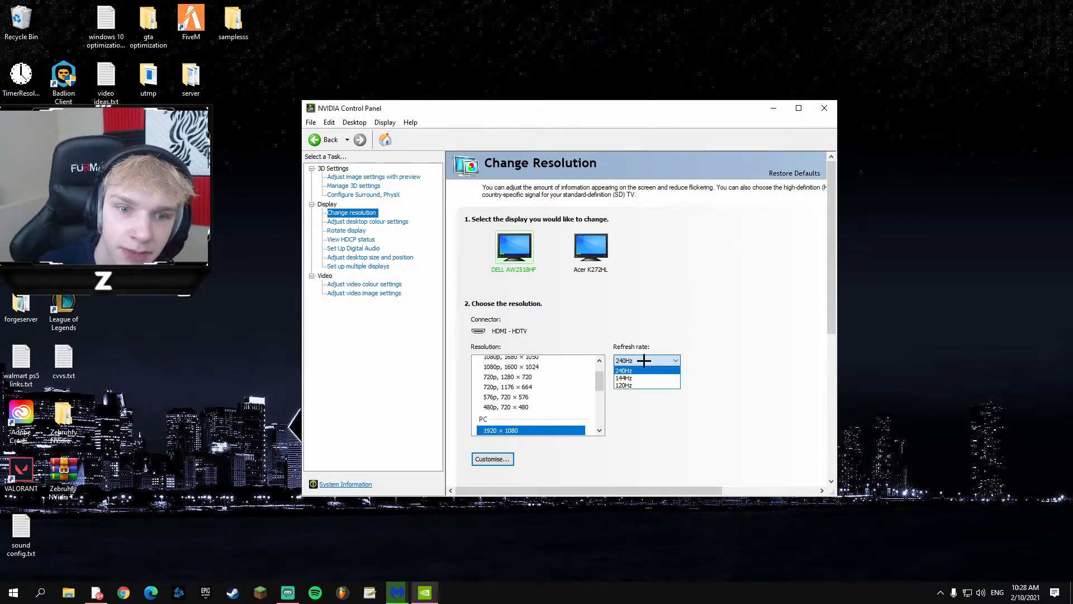
{"action": "left_click", "coordinate": [635, 361]}
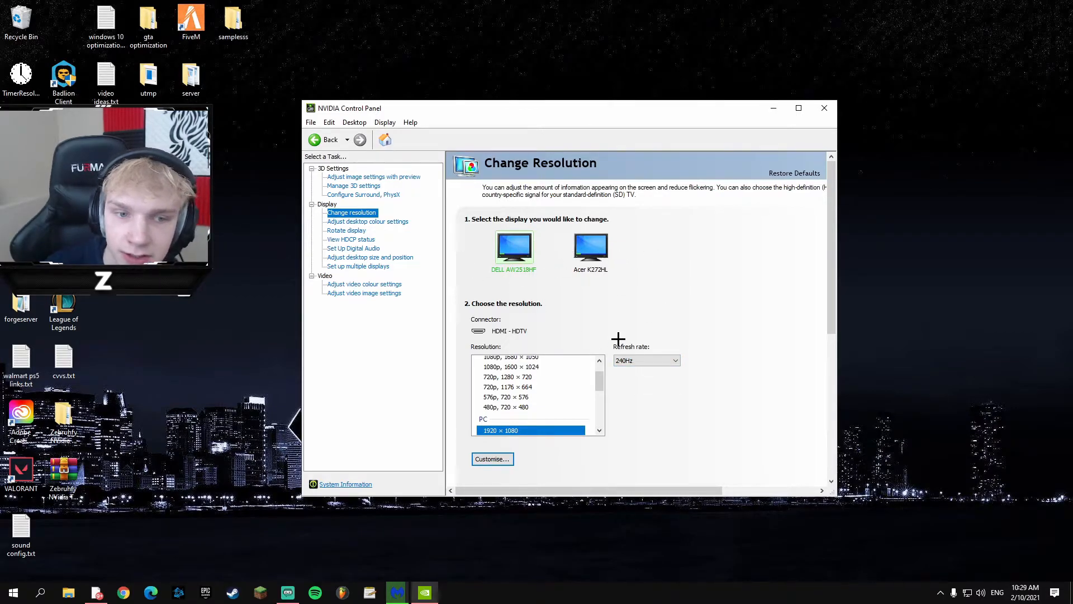
- Use NVIDIA colour settings with Highest (32-bit) desktop depth, 8 bpc output depth, RGB format and Full dynamic range, and apply them
{"action": "scroll", "coordinate": [693, 373], "scroll_direction": "down", "scroll_amount": 6}
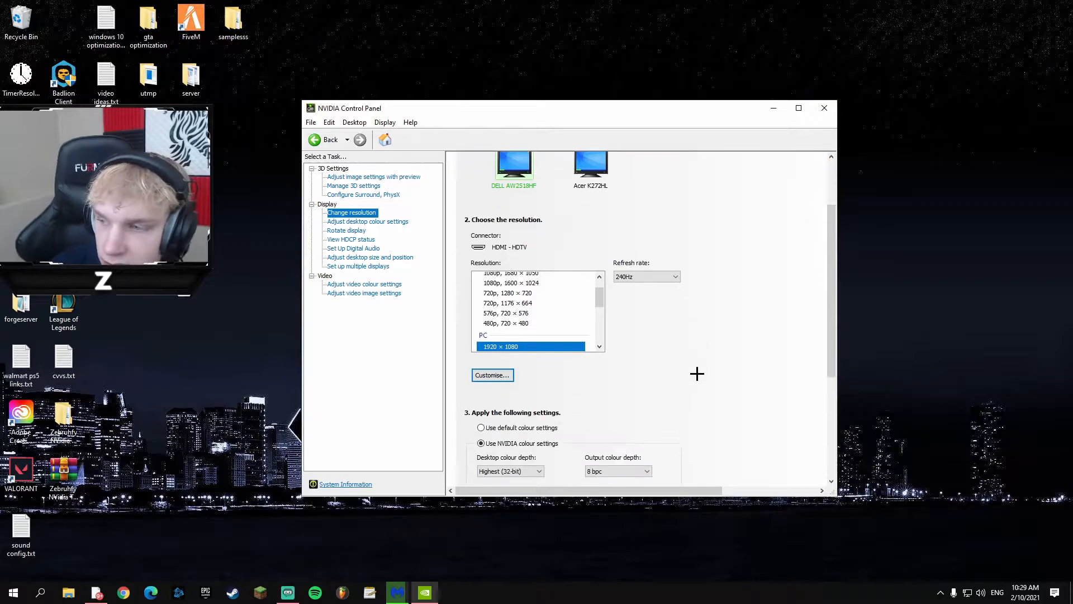
{"action": "scroll", "coordinate": [770, 384], "scroll_direction": "down", "scroll_amount": 1}
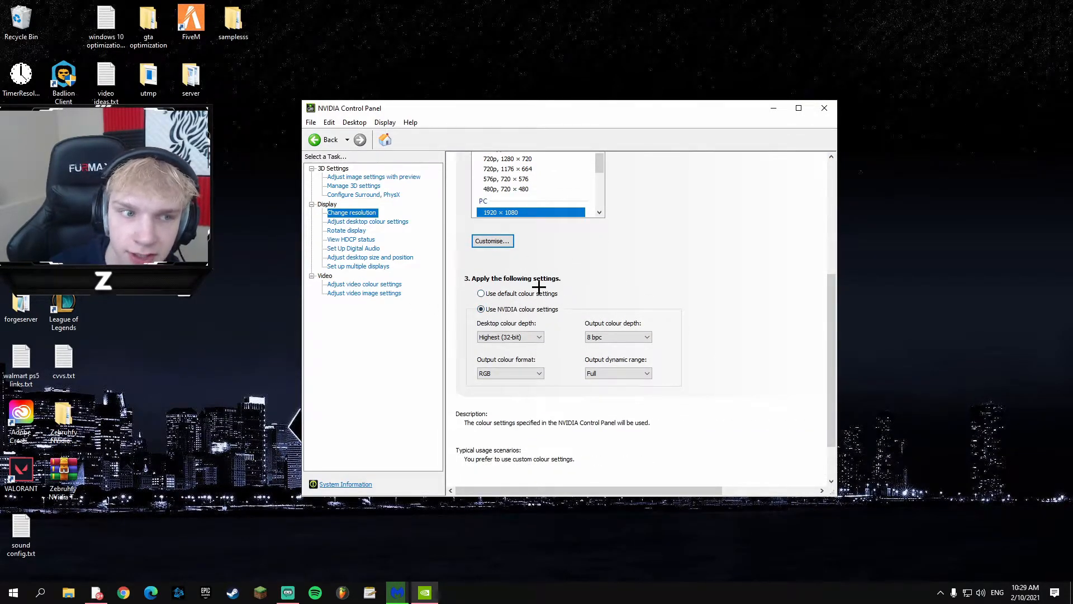
{"action": "left_click", "coordinate": [503, 337]}
{"action": "left_click", "coordinate": [523, 334]}
{"action": "left_click", "coordinate": [611, 336]}
{"action": "left_click", "coordinate": [611, 337]}
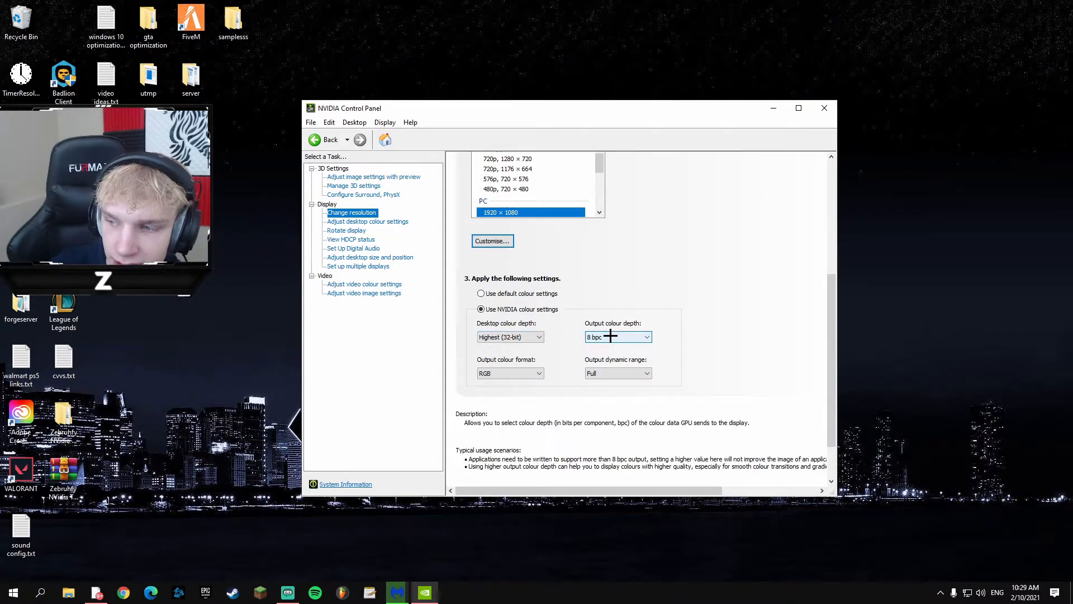
{"action": "left_click", "coordinate": [518, 374]}
{"action": "left_click", "coordinate": [606, 373]}
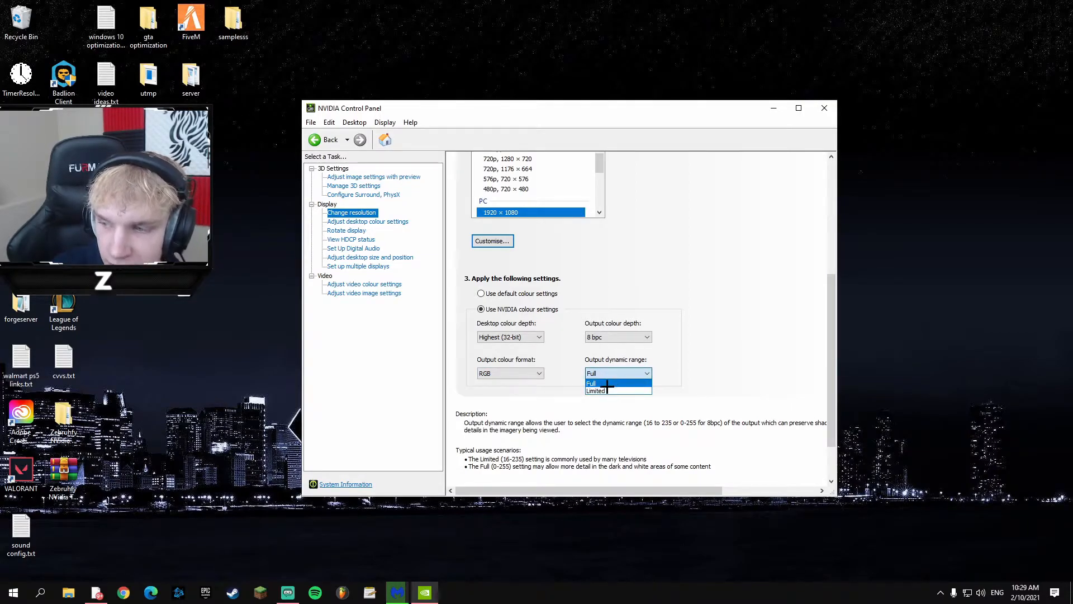
{"action": "left_click", "coordinate": [606, 384]}
{"action": "scroll", "coordinate": [739, 371], "scroll_direction": "down", "scroll_amount": 2}
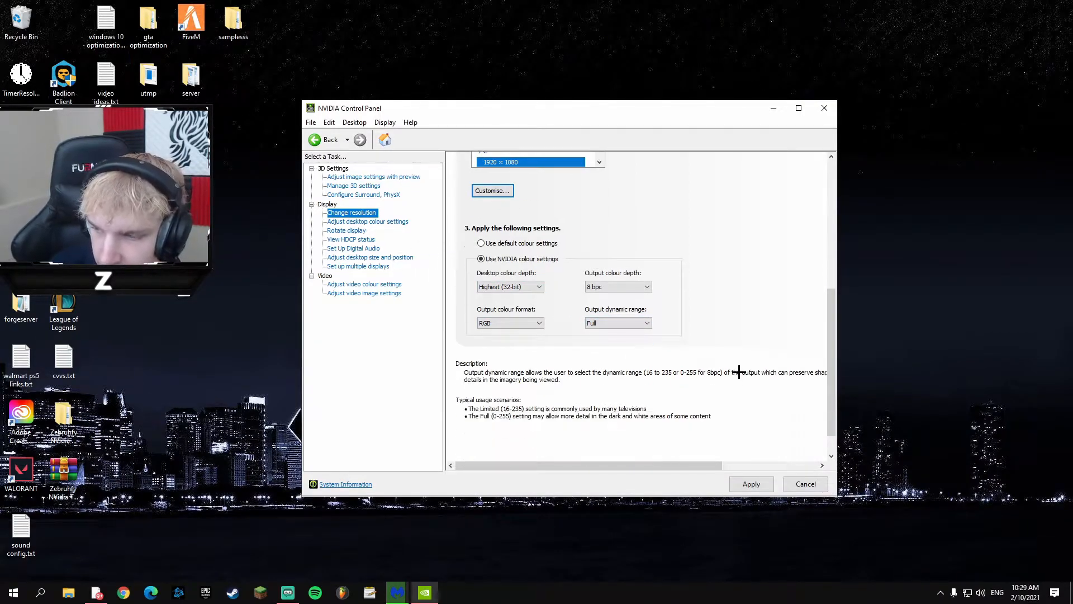
{"action": "scroll", "coordinate": [739, 372], "scroll_direction": "down", "scroll_amount": 1}
{"action": "left_click", "coordinate": [751, 483]}
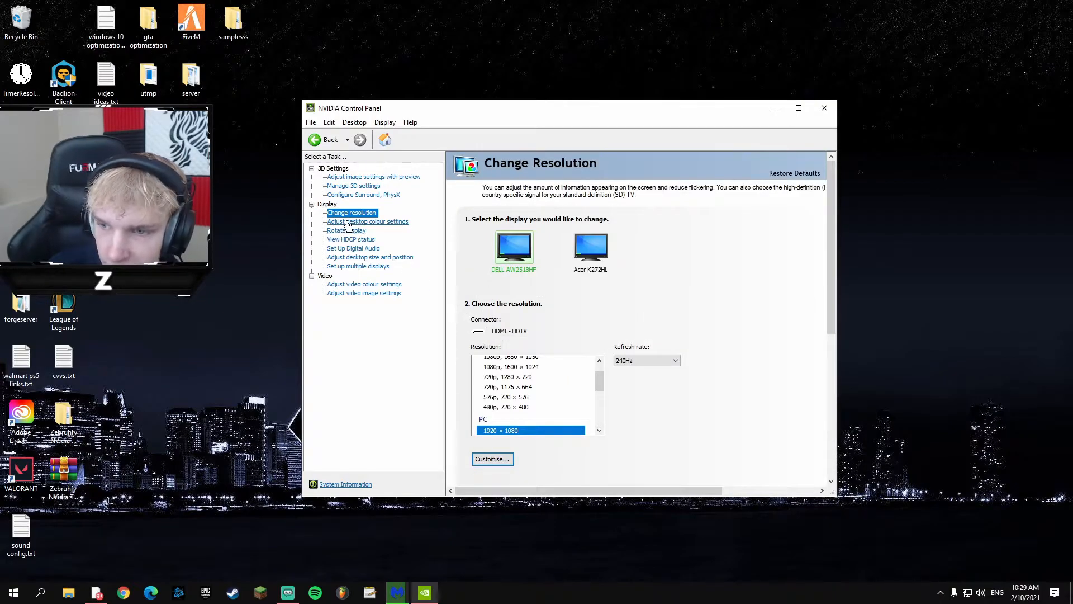
- Set the desktop digital vibrance to 70%, apply it, and choose Auto-select (recommended) as the content type reported to the display
{"action": "left_click", "coordinate": [349, 223]}
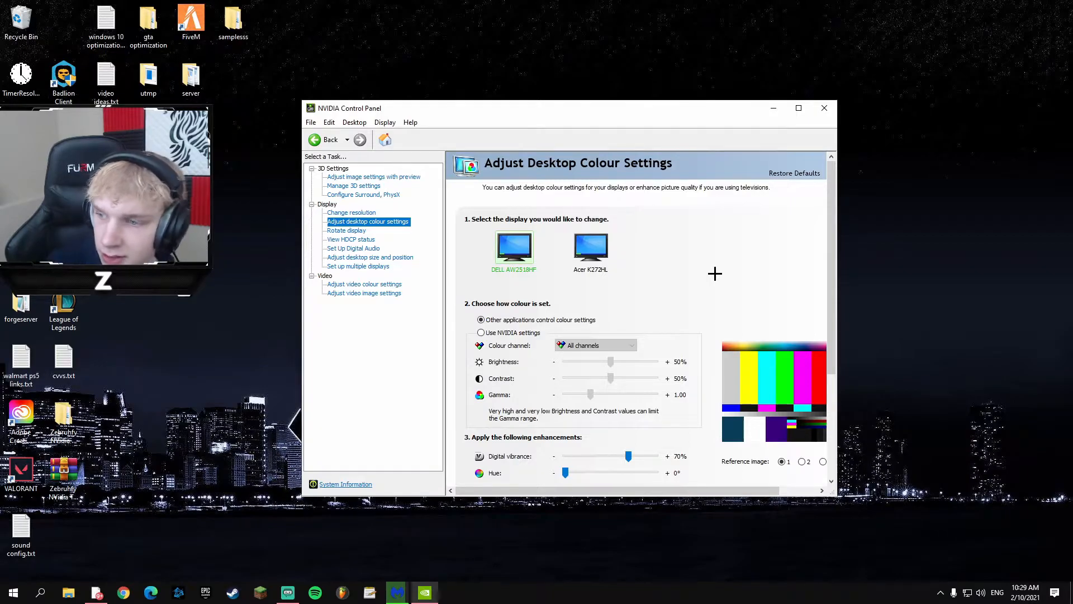
{"action": "left_click_drag", "start_coordinate": [832, 205], "coordinate": [831, 309]}
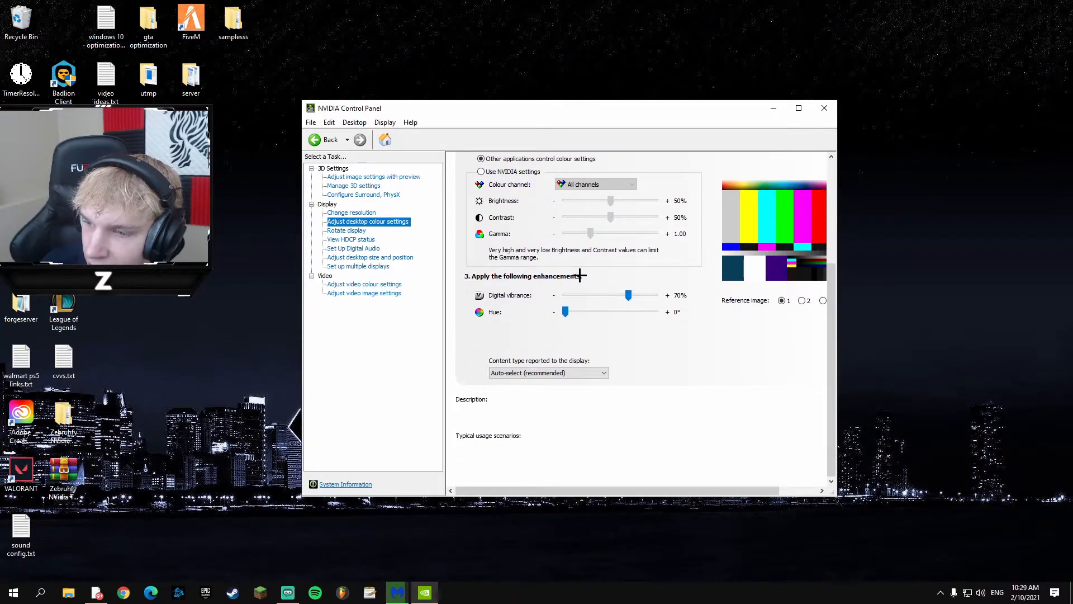
{"action": "left_click_drag", "start_coordinate": [831, 274], "coordinate": [827, 166]}
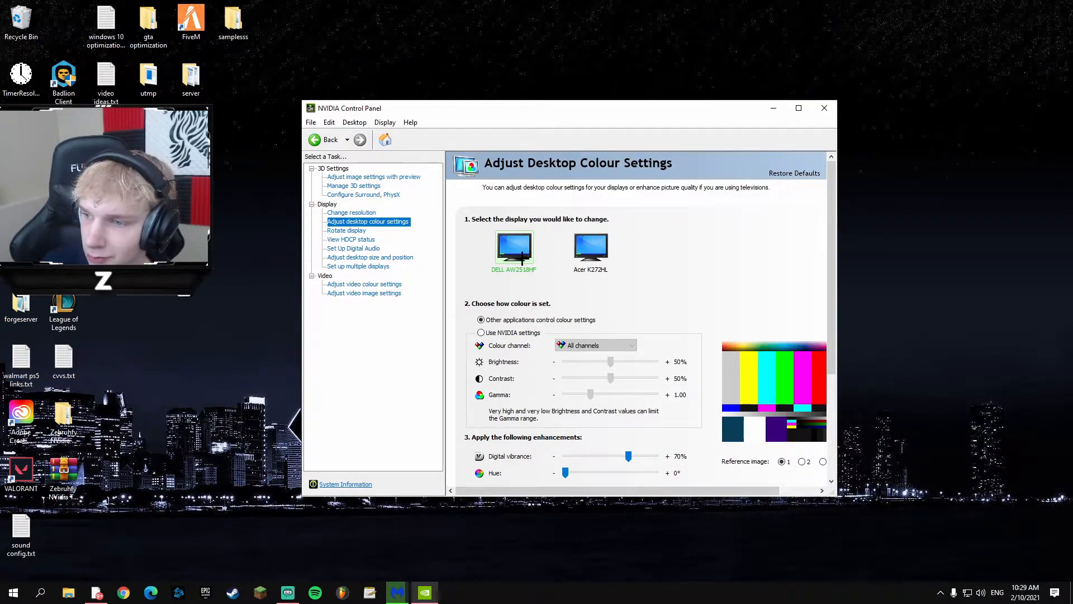
{"action": "scroll", "coordinate": [804, 228], "scroll_direction": "down", "scroll_amount": 3}
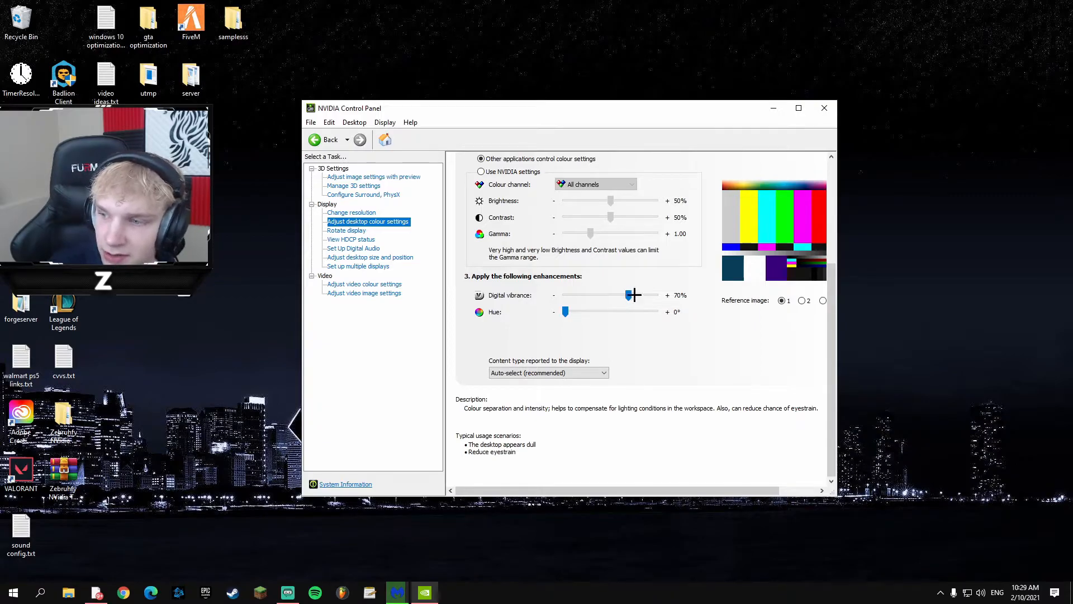
{"action": "left_click_drag", "start_coordinate": [627, 293], "coordinate": [445, 287]}
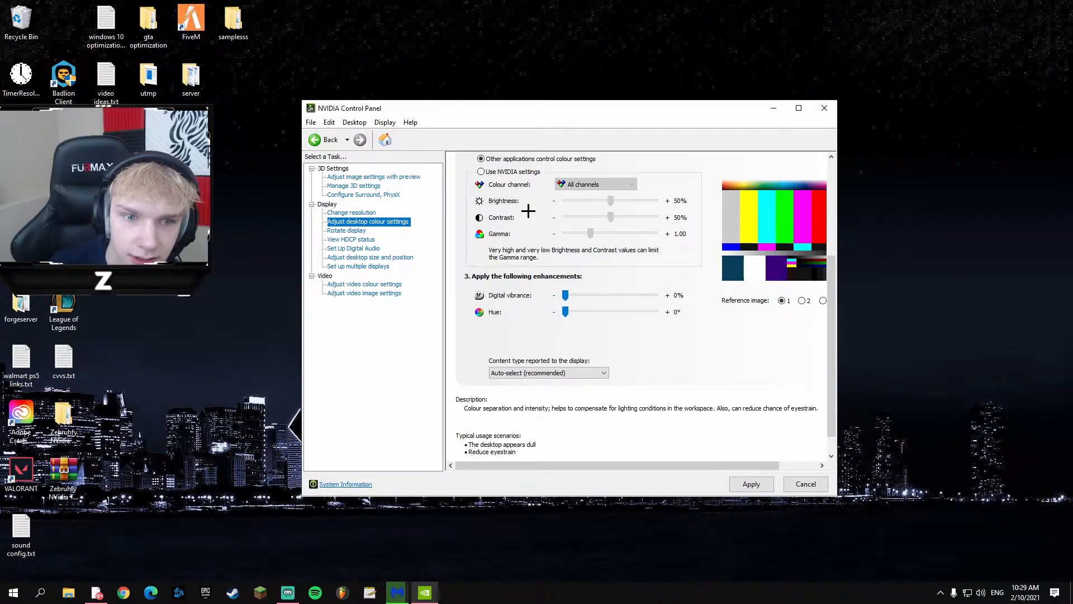
{"action": "left_click_drag", "start_coordinate": [565, 295], "coordinate": [500, 289]}
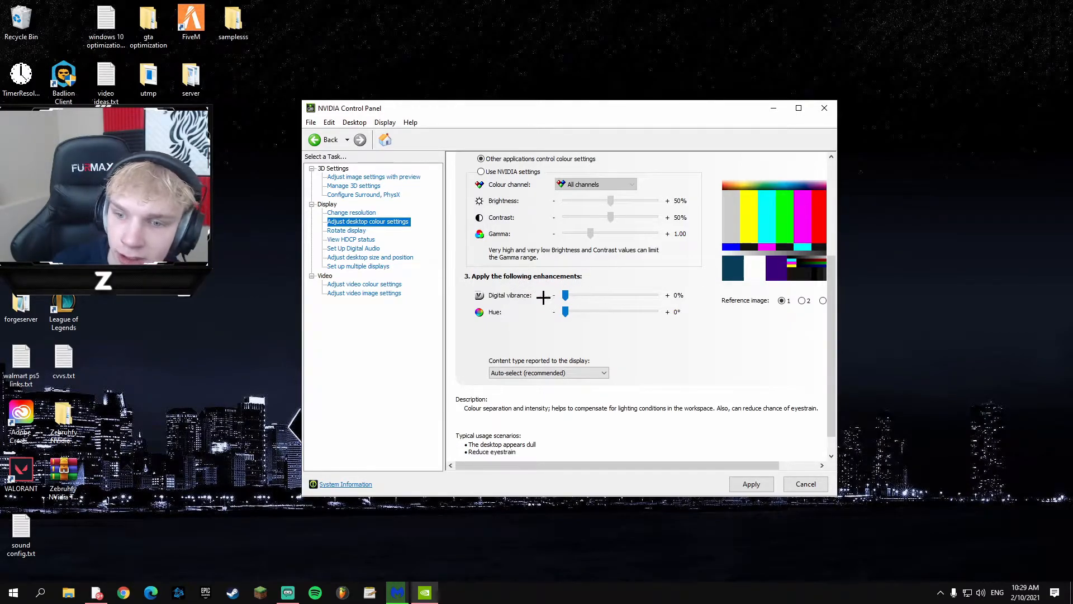
{"action": "left_click_drag", "start_coordinate": [566, 295], "coordinate": [656, 292]}
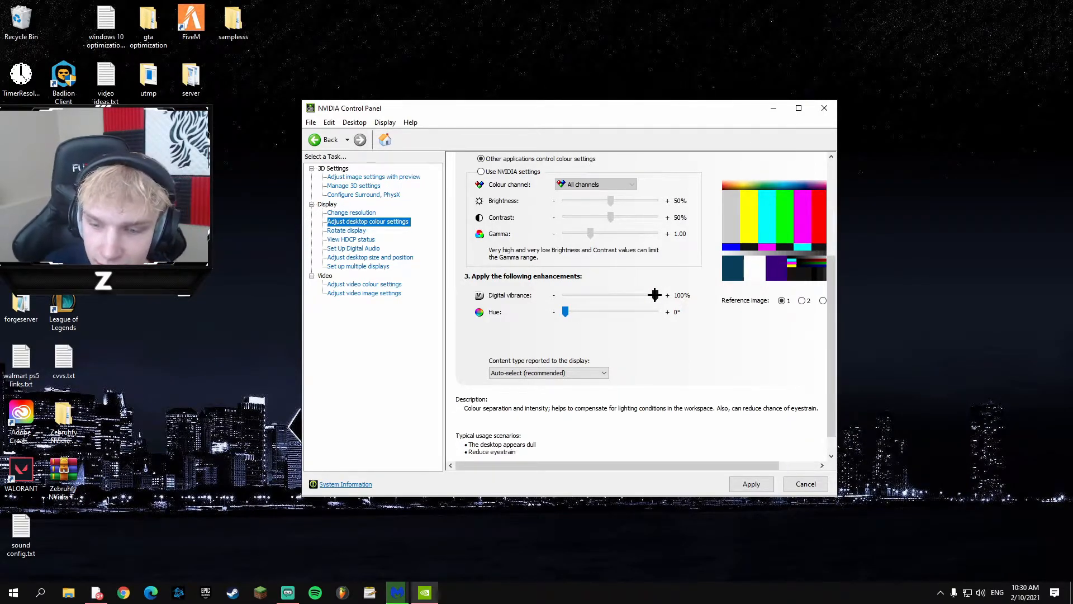
{"action": "left_click_drag", "start_coordinate": [654, 294], "coordinate": [634, 292]}
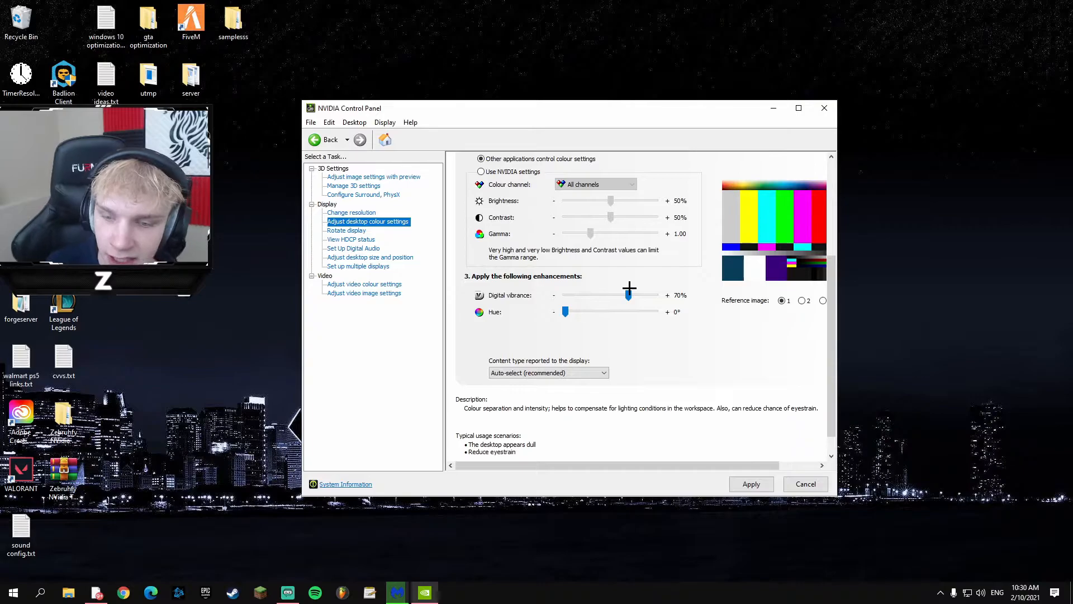
{"action": "left_click", "coordinate": [750, 483]}
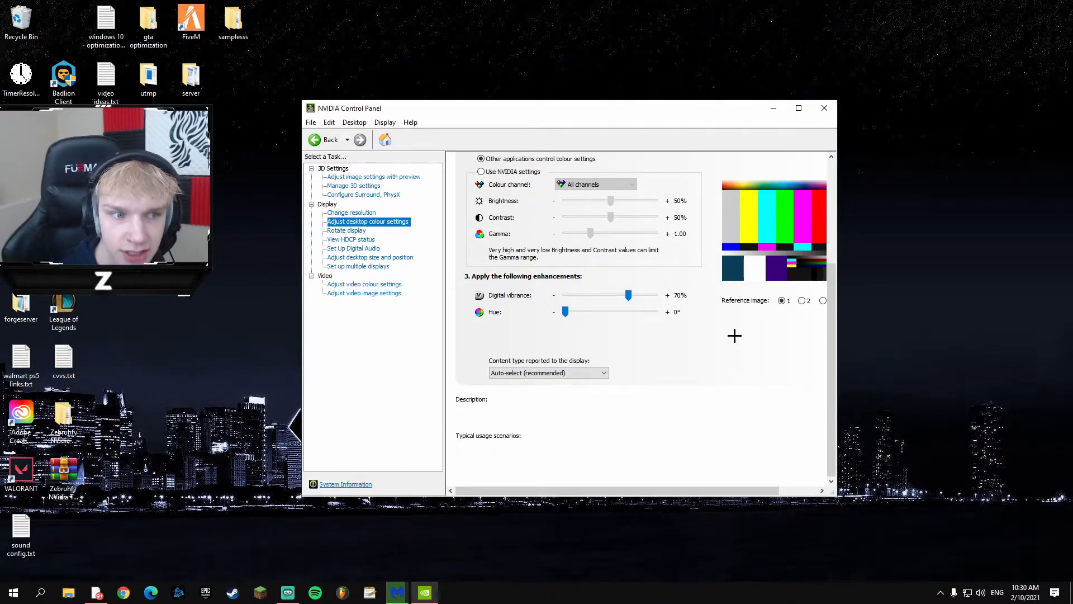
{"action": "left_click", "coordinate": [583, 371]}
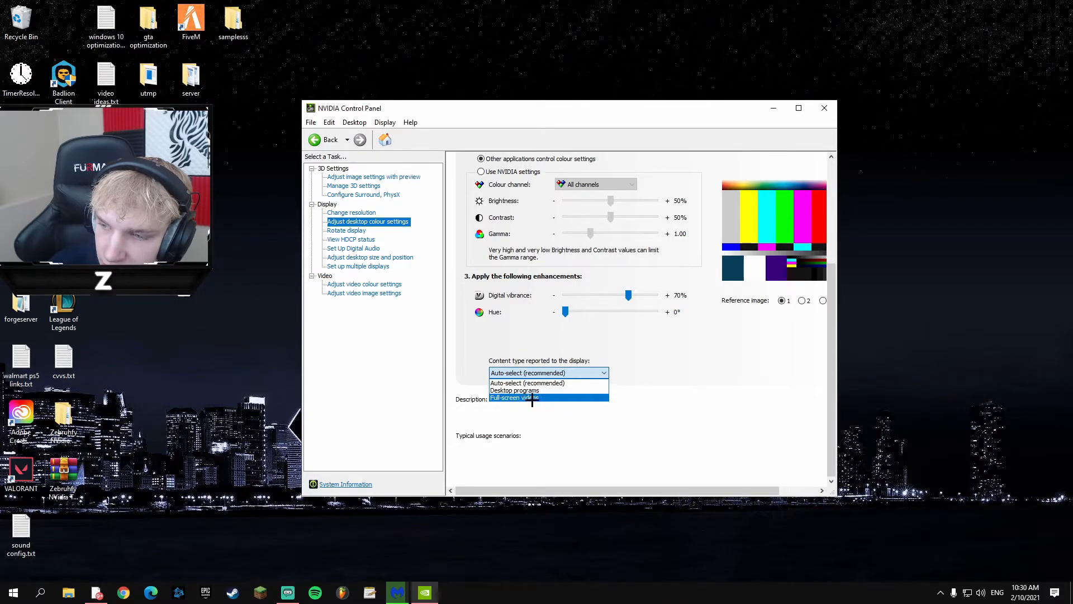
{"action": "left_click", "coordinate": [543, 382]}
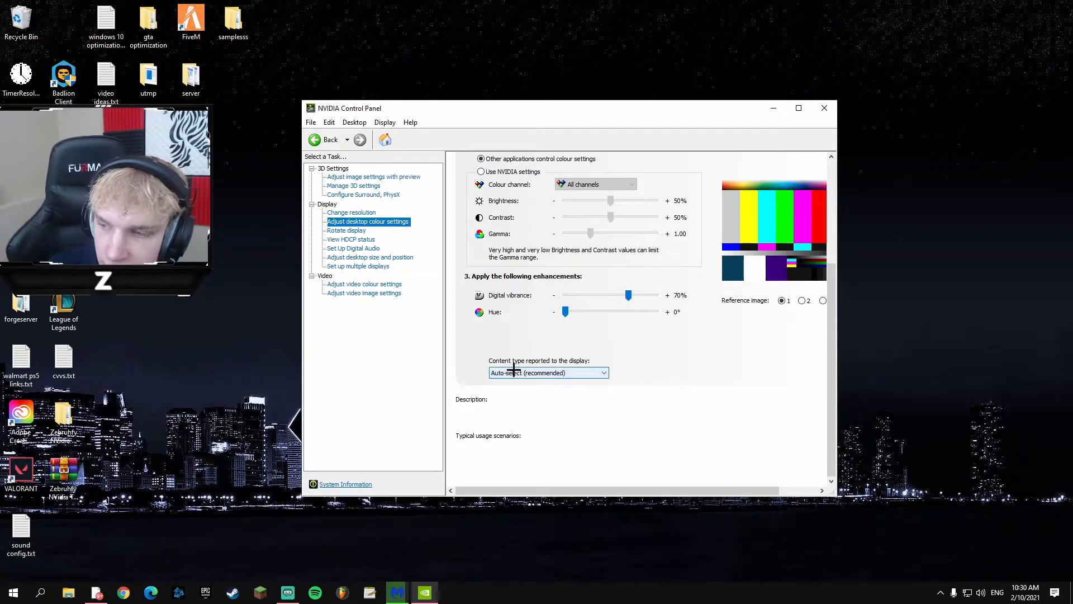
- Look through the display rotation, HDCP status and digital audio settings
{"action": "left_click", "coordinate": [357, 231]}
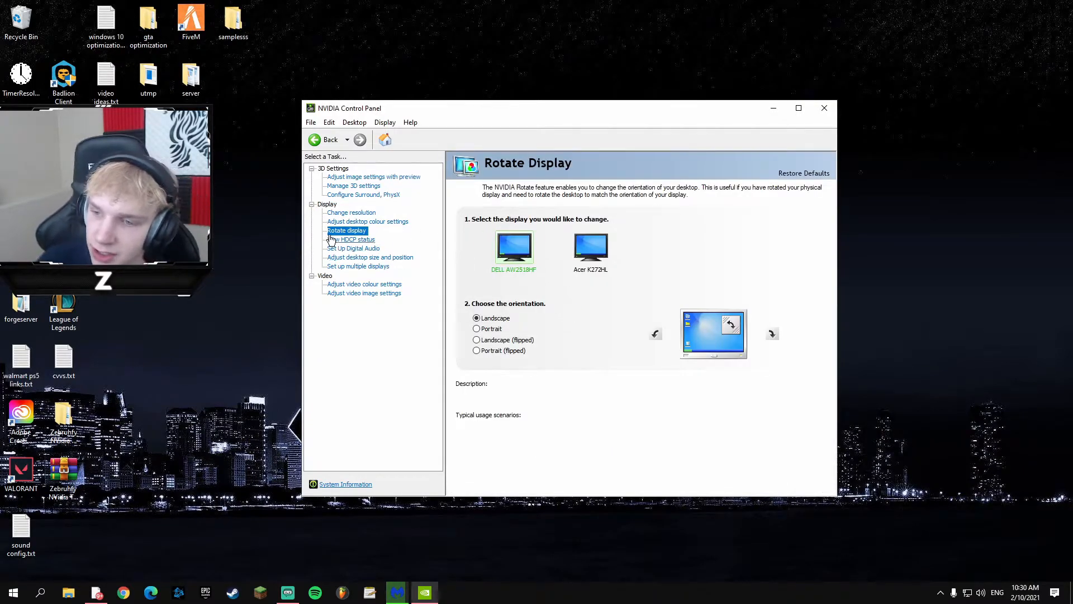
{"action": "left_click", "coordinate": [351, 240]}
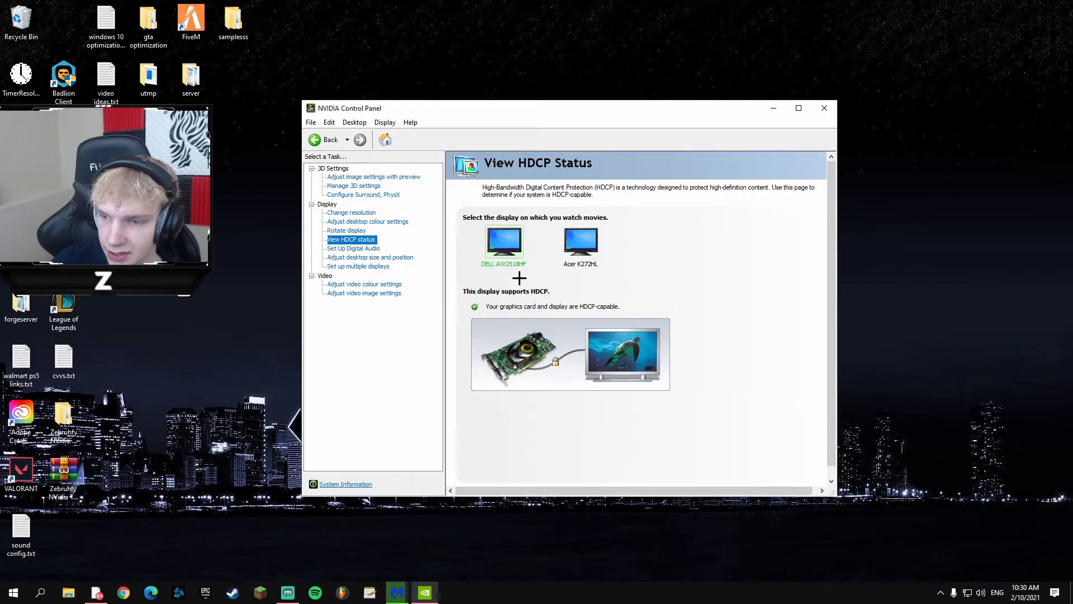
{"action": "left_click", "coordinate": [353, 249]}
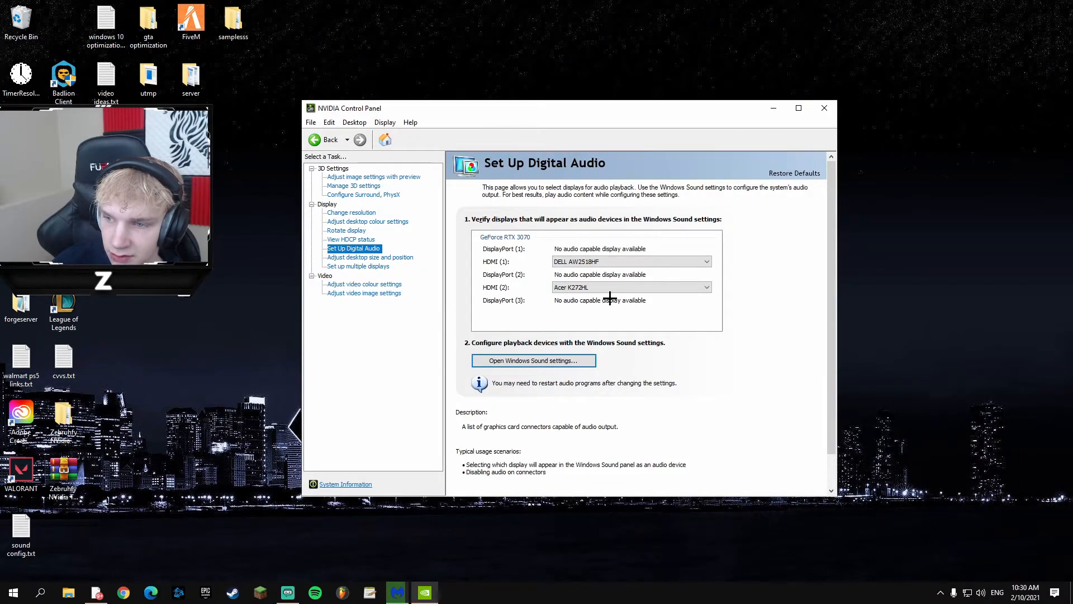
- In the desktop size and position settings, choose Display as the device that performs scaling for the DELL AW2518HF
{"action": "left_click", "coordinate": [346, 258]}
{"action": "scroll", "coordinate": [455, 267], "scroll_direction": "down", "scroll_amount": 1}
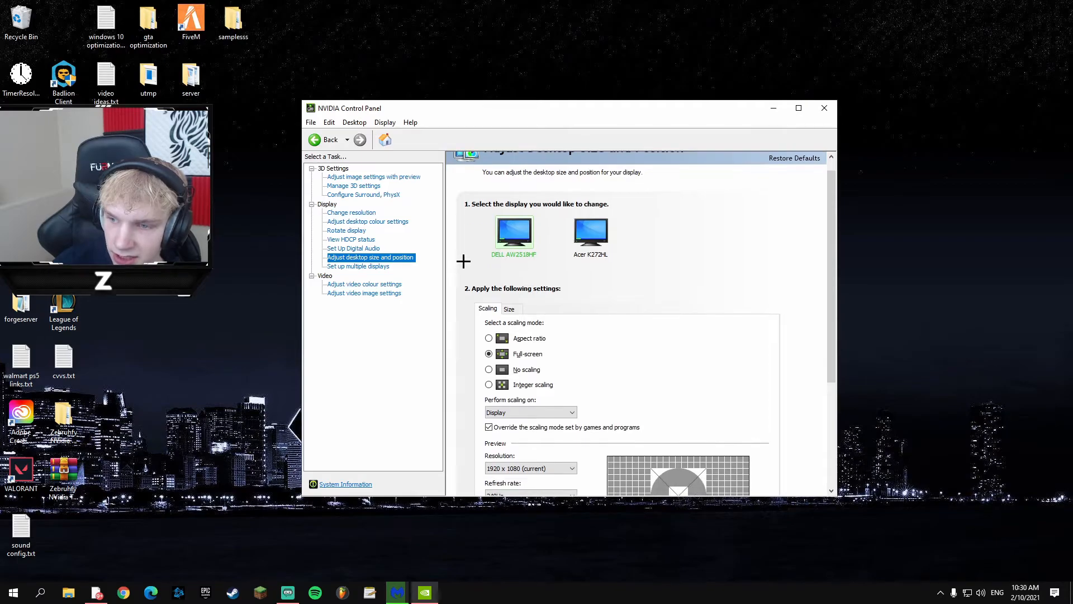
{"action": "left_click", "coordinate": [598, 215]}
{"action": "left_click", "coordinate": [520, 220]}
{"action": "scroll", "coordinate": [475, 261], "scroll_direction": "down", "scroll_amount": 3}
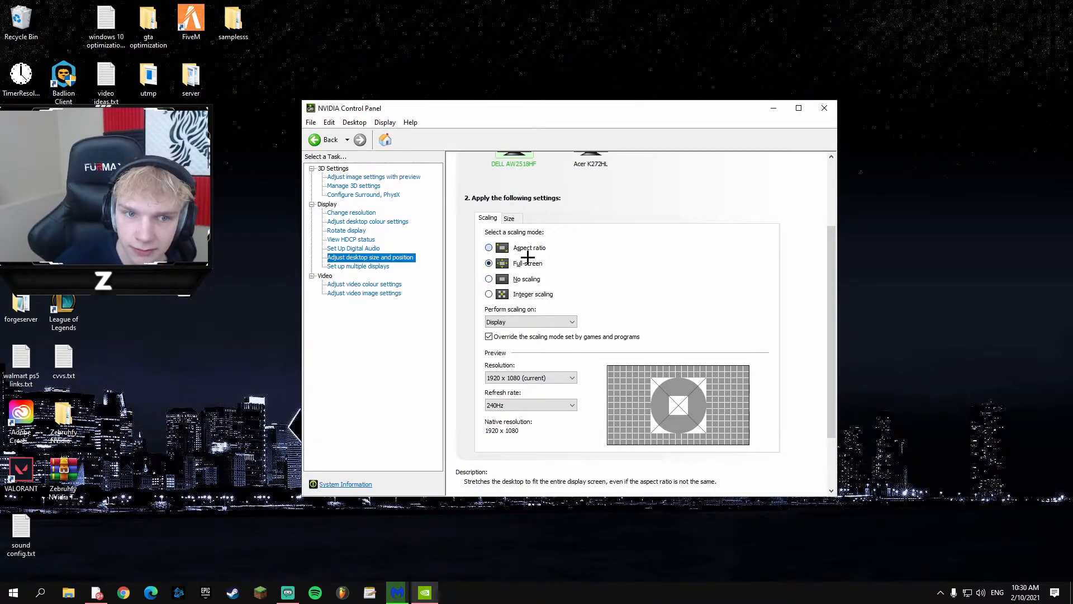
{"action": "left_click", "coordinate": [539, 322]}
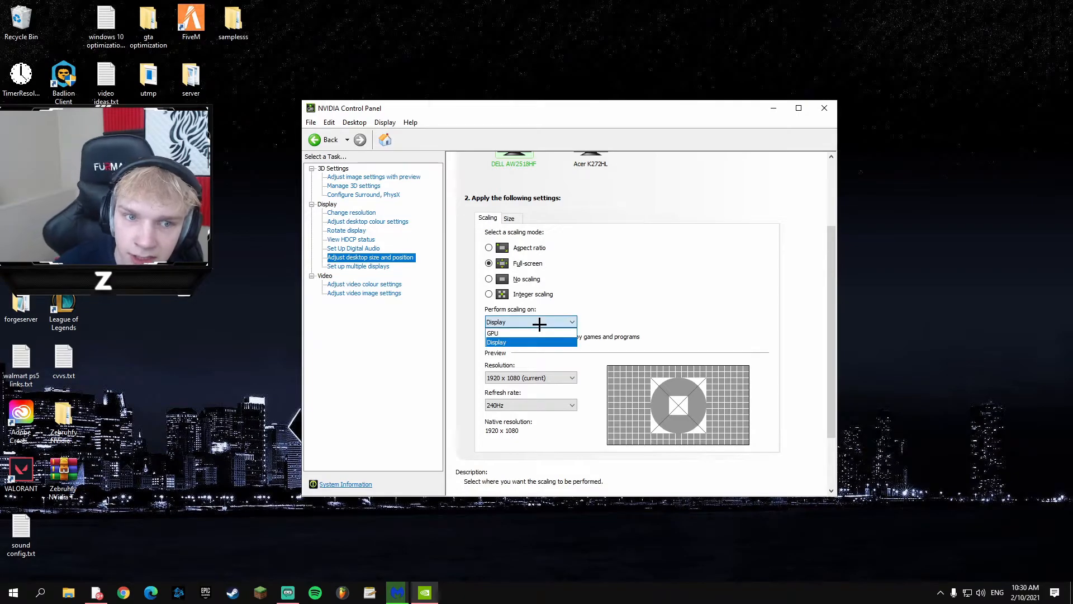
{"action": "left_click", "coordinate": [542, 341]}
{"action": "left_click", "coordinate": [506, 337]}
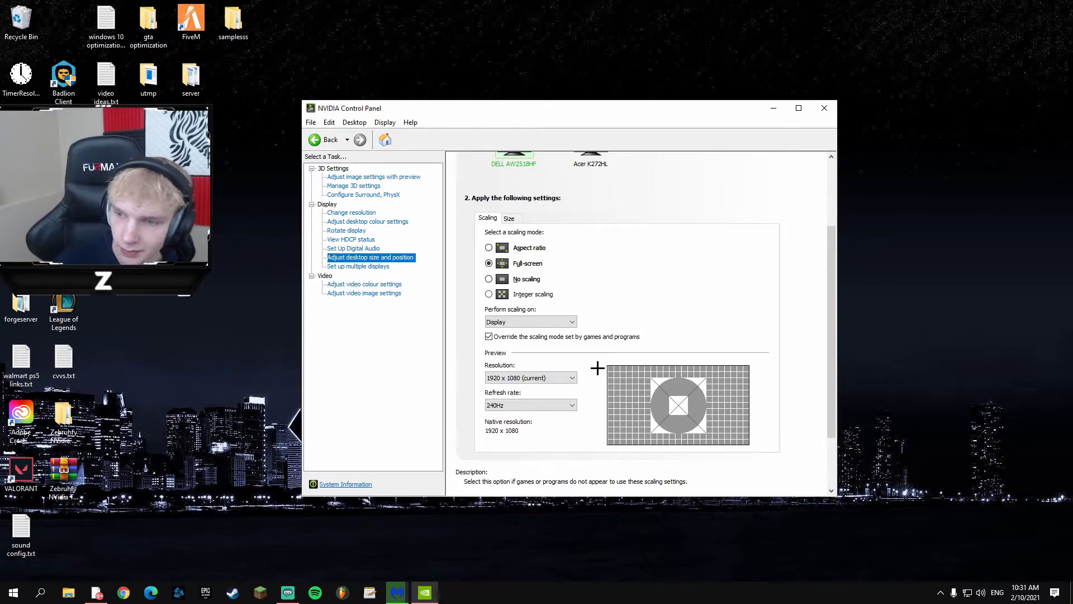
{"action": "left_click", "coordinate": [535, 321]}
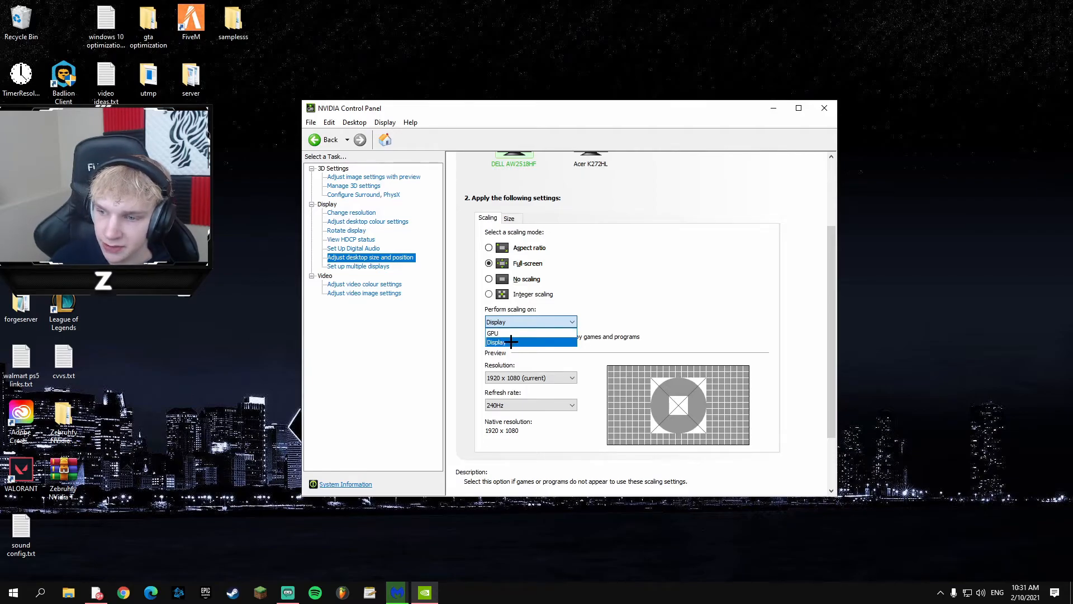
{"action": "left_click", "coordinate": [511, 342]}
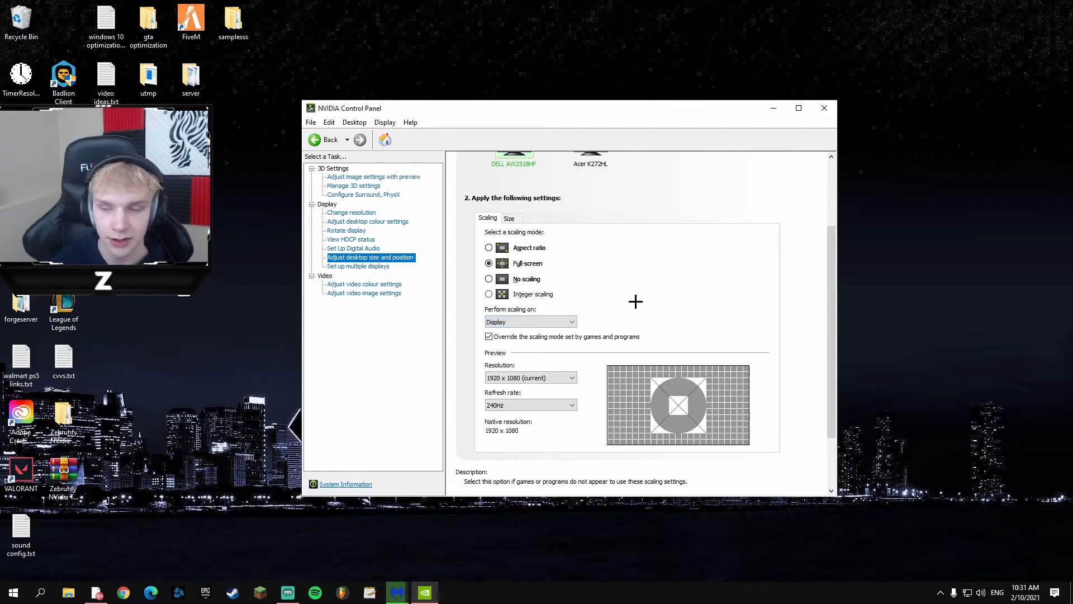
- Check the scaling settings of the Acer K272HL and DELL AW2518HF, and look over the multiple displays setup
{"action": "scroll", "coordinate": [643, 302], "scroll_direction": "up", "scroll_amount": 2}
{"action": "scroll", "coordinate": [632, 312], "scroll_direction": "down", "scroll_amount": 1}
{"action": "scroll", "coordinate": [555, 162], "scroll_direction": "up", "scroll_amount": 1}
{"action": "left_click", "coordinate": [590, 179]}
{"action": "left_click", "coordinate": [522, 169]}
{"action": "left_click", "coordinate": [359, 267]}
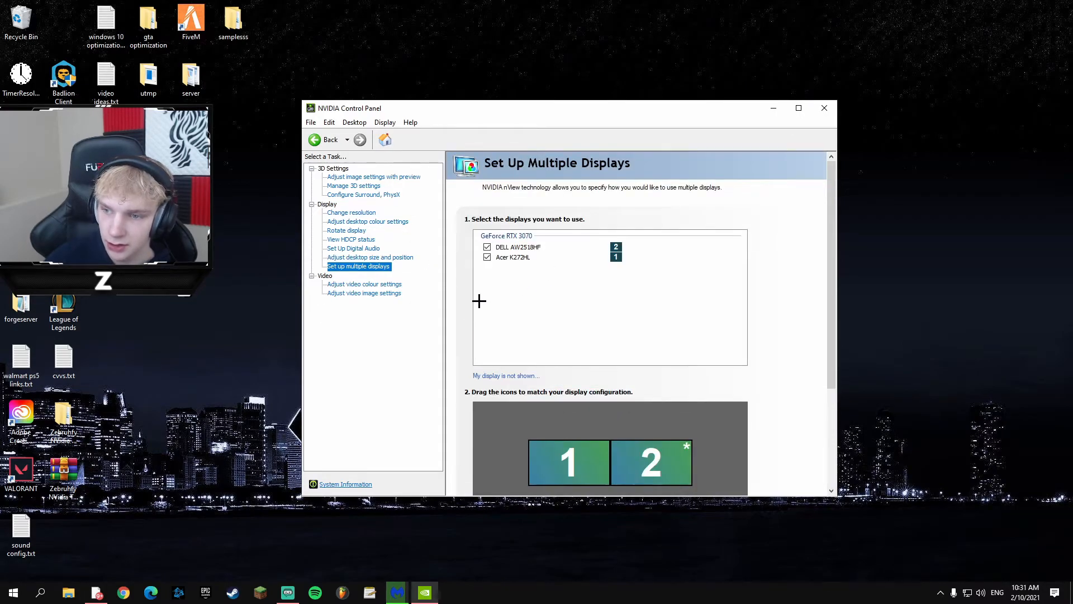
{"action": "scroll", "coordinate": [464, 302], "scroll_direction": "down", "scroll_amount": 5}
{"action": "scroll", "coordinate": [457, 305], "scroll_direction": "up", "scroll_amount": 5}
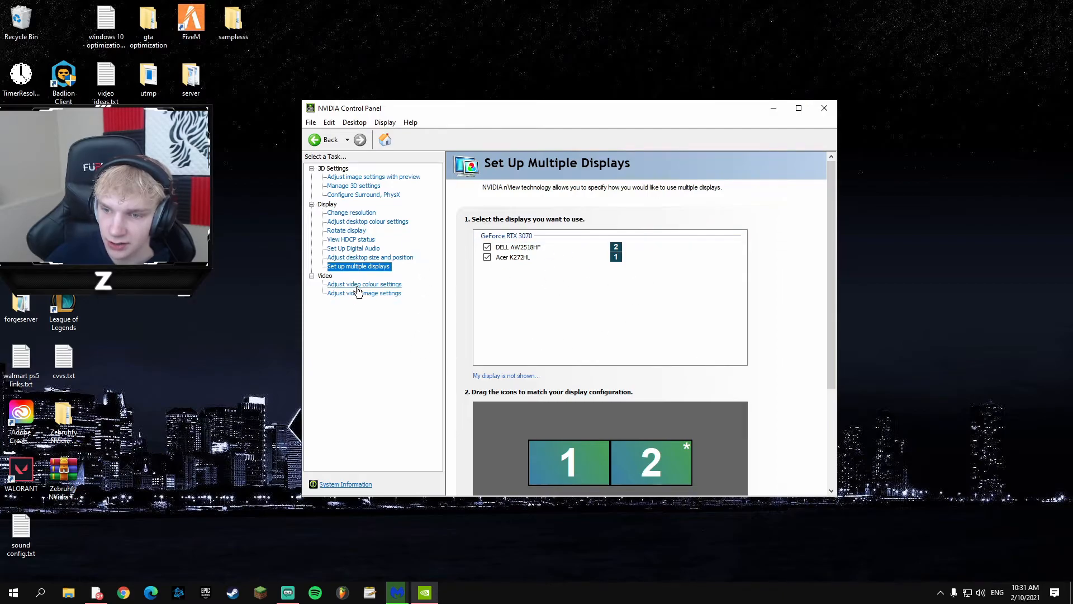
- Review the video colour and gamma adjustments, and select Full (0-255) as the dynamic range for the DELL AW2518HF
{"action": "left_click", "coordinate": [386, 284]}
{"action": "scroll", "coordinate": [453, 249], "scroll_direction": "down", "scroll_amount": 1}
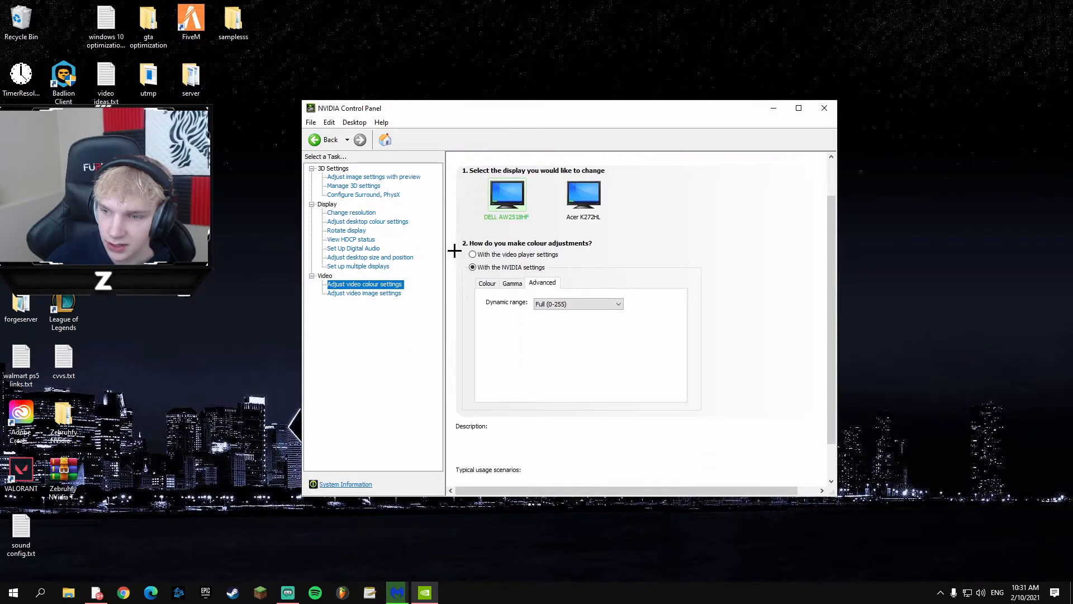
{"action": "left_click", "coordinate": [488, 282]}
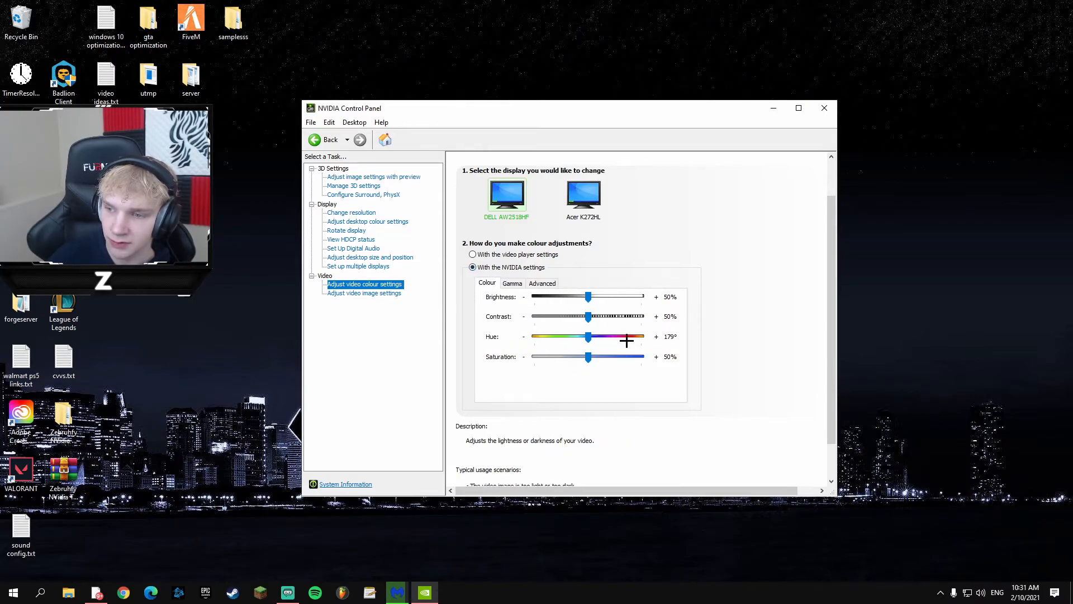
{"action": "left_click", "coordinate": [511, 284]}
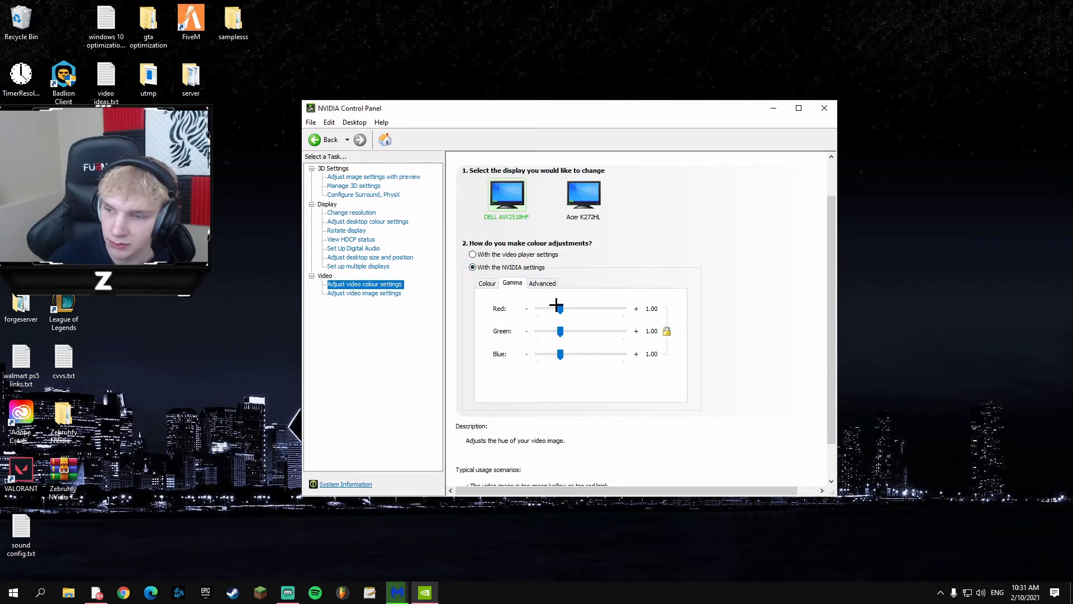
{"action": "left_click", "coordinate": [543, 283]}
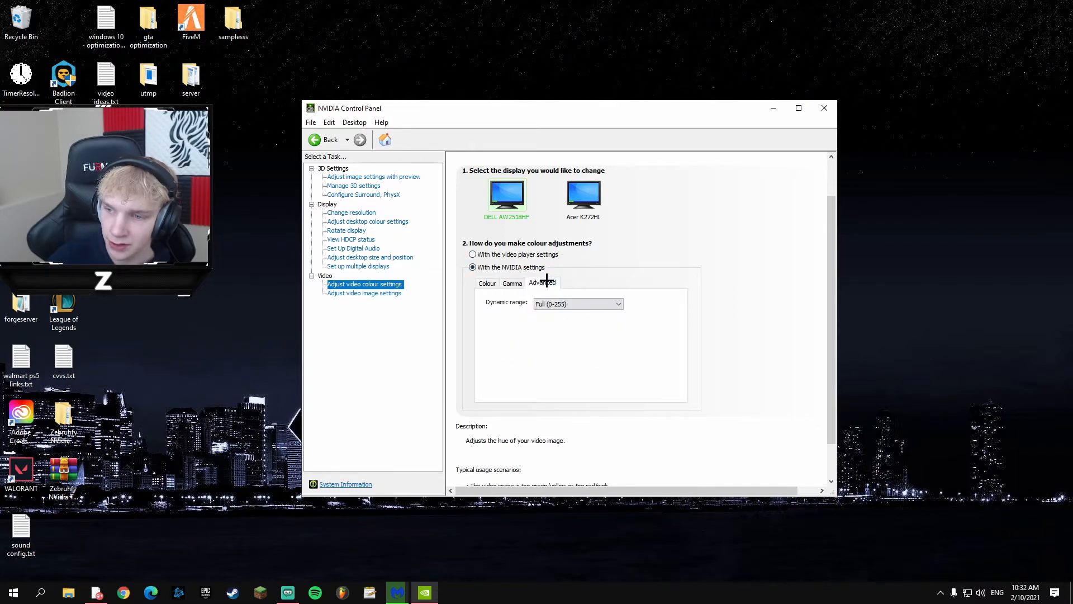
{"action": "left_click", "coordinate": [574, 304]}
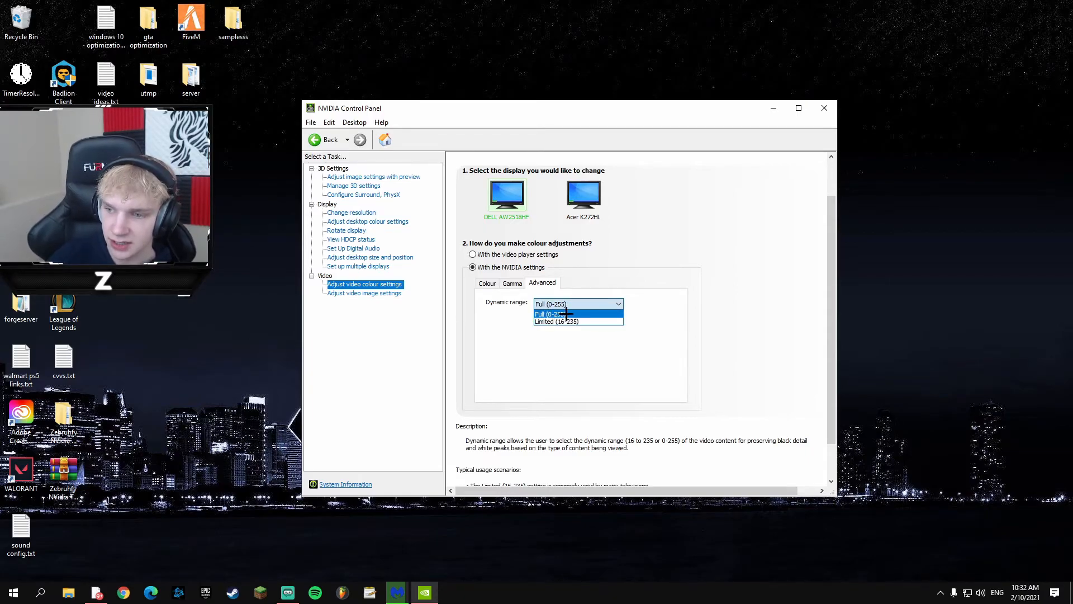
{"action": "left_click", "coordinate": [578, 314]}
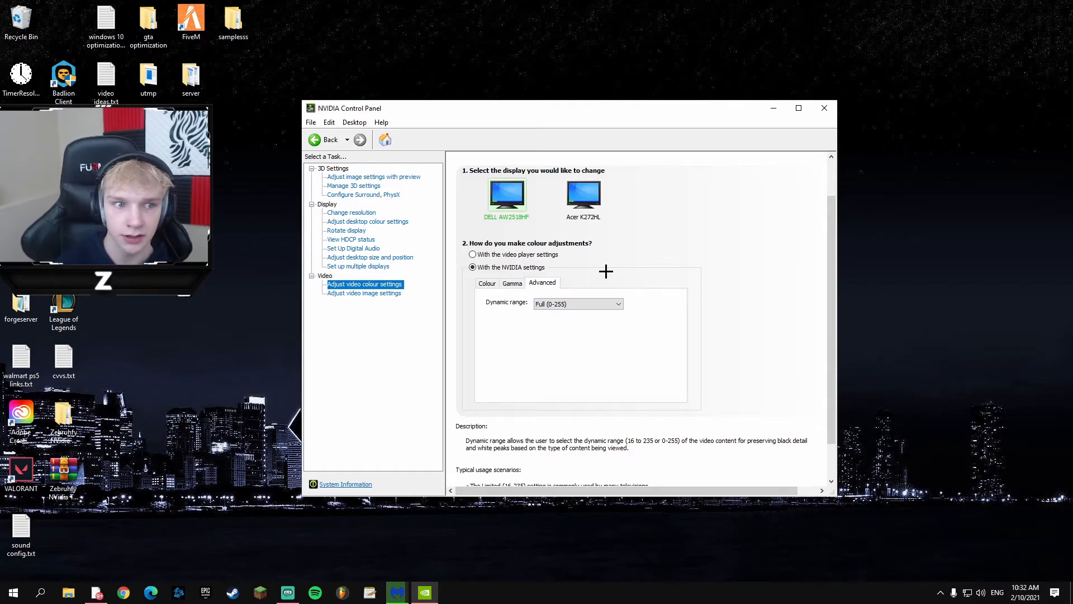
{"action": "left_click", "coordinate": [581, 304]}
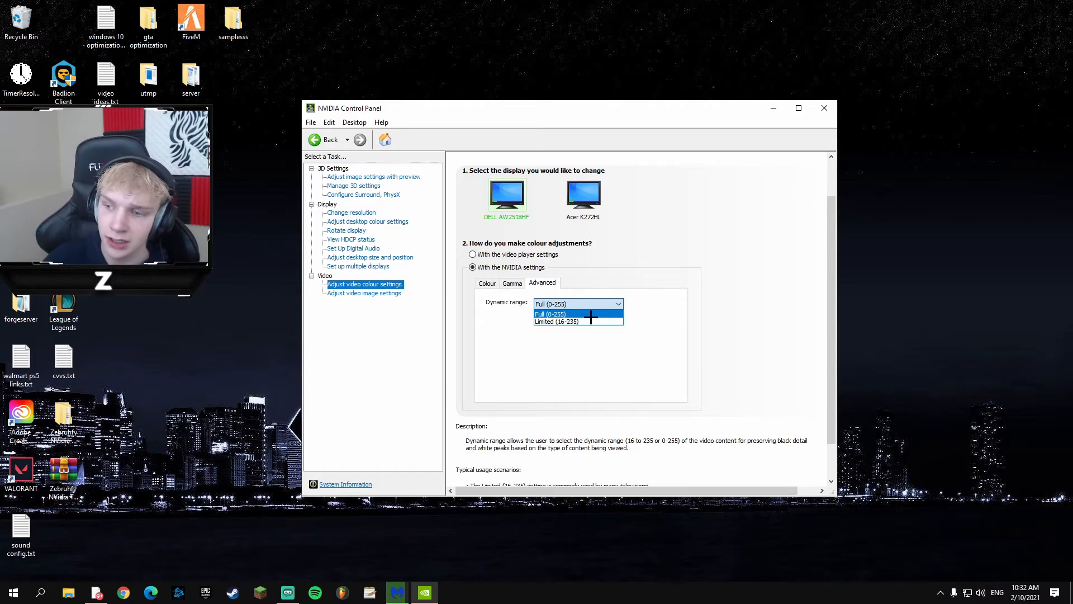
{"action": "left_click", "coordinate": [591, 315]}
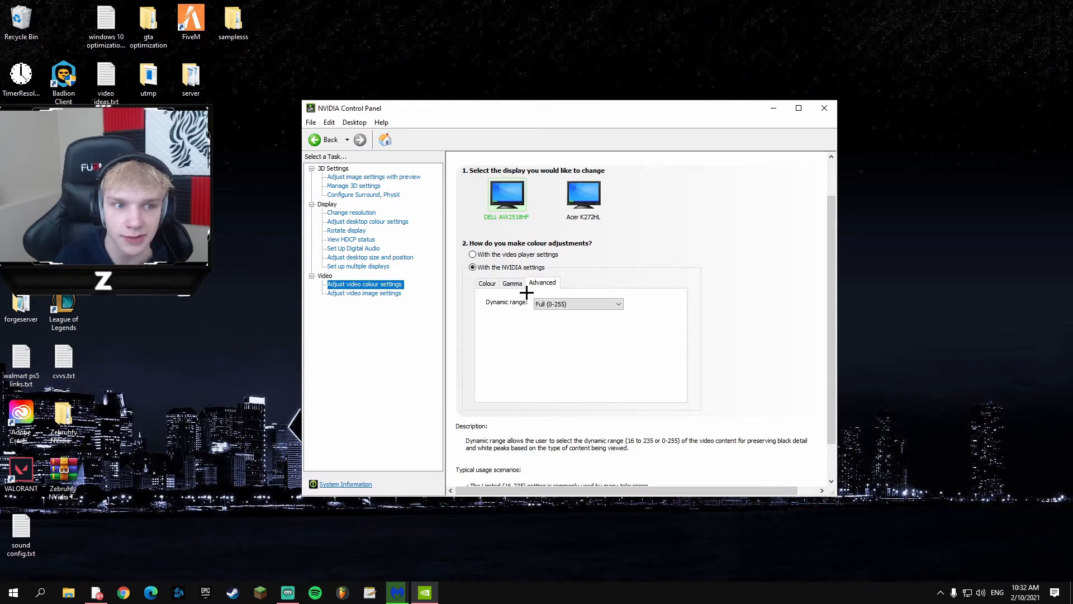
- Compare the video dynamic range settings of the Acer K272HL and DELL AW2518HF displays
{"action": "left_click", "coordinate": [576, 217]}
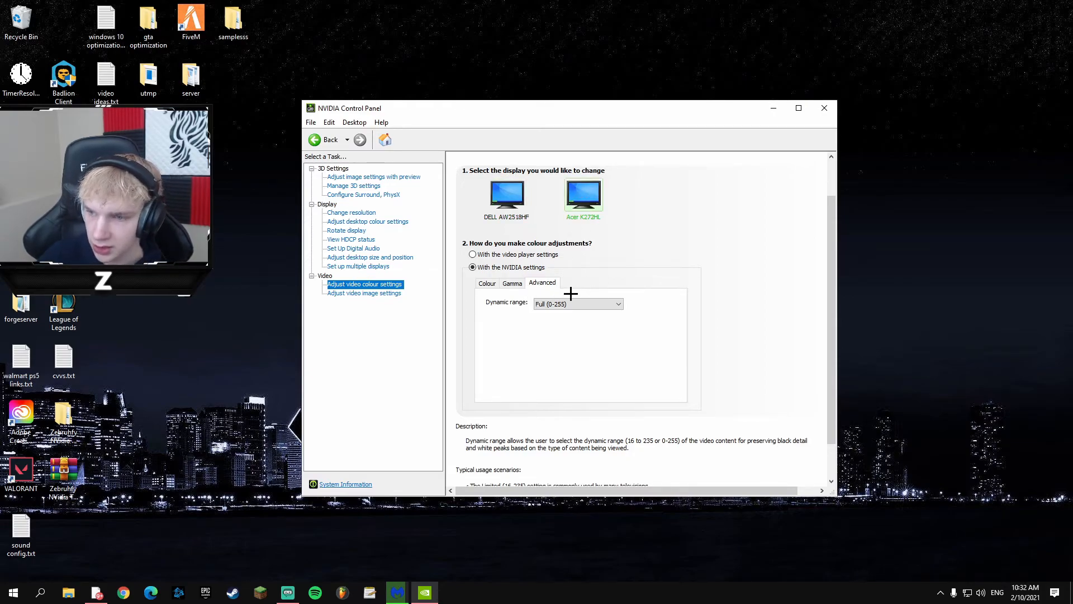
{"action": "left_click", "coordinate": [520, 198]}
{"action": "left_click", "coordinate": [569, 197]}
{"action": "left_click", "coordinate": [522, 196]}
{"action": "left_click", "coordinate": [568, 197]}
{"action": "left_click", "coordinate": [521, 201]}
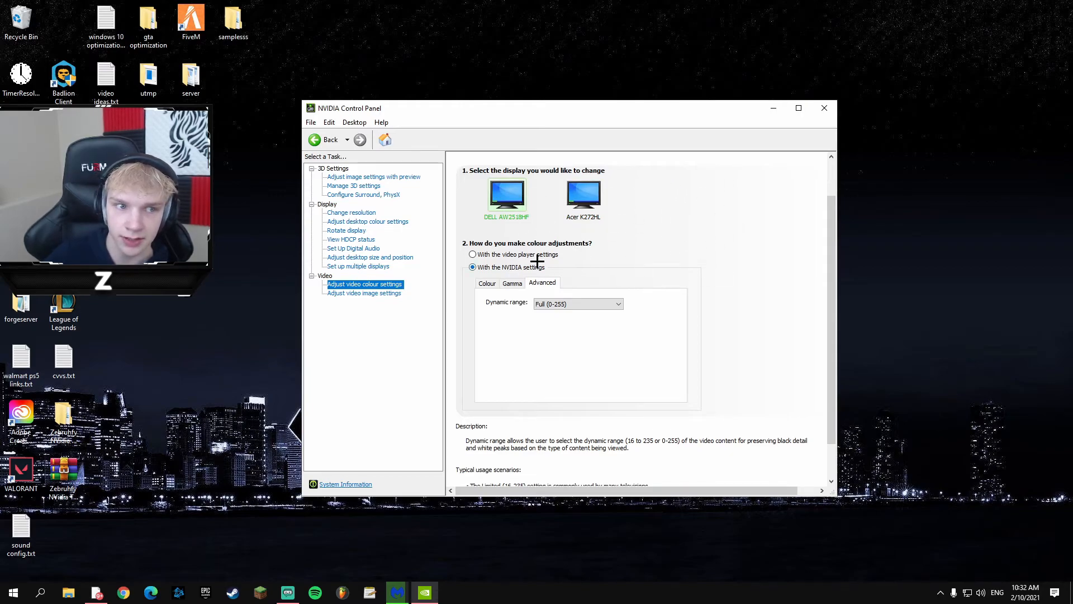
- Review the video edge enhancement, noise reduction and deinterlacing settings, and close the control panel
{"action": "left_click", "coordinate": [363, 293]}
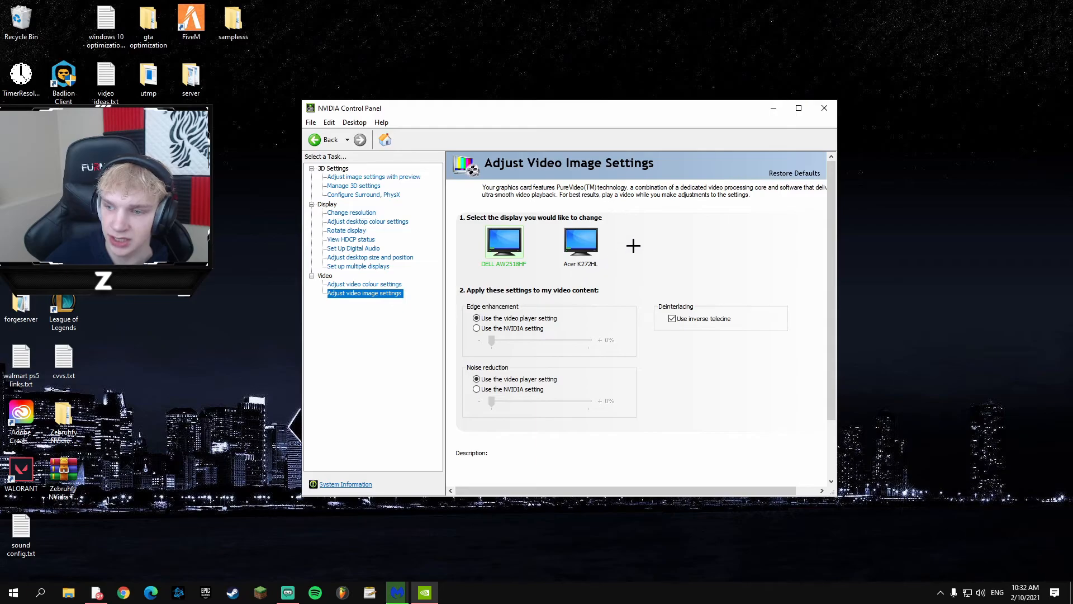
{"action": "scroll", "coordinate": [601, 287], "scroll_direction": "down", "scroll_amount": 3}
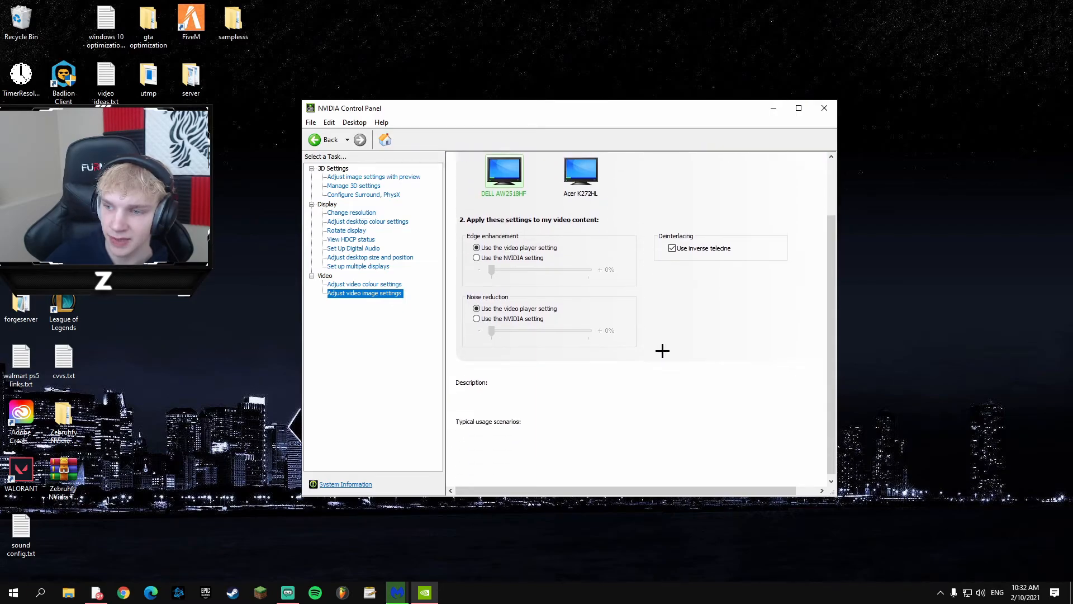
{"action": "scroll", "coordinate": [575, 391], "scroll_direction": "up", "scroll_amount": 3}
{"action": "scroll", "coordinate": [637, 411], "scroll_direction": "down", "scroll_amount": 2}
{"action": "scroll", "coordinate": [623, 412], "scroll_direction": "up", "scroll_amount": 2}
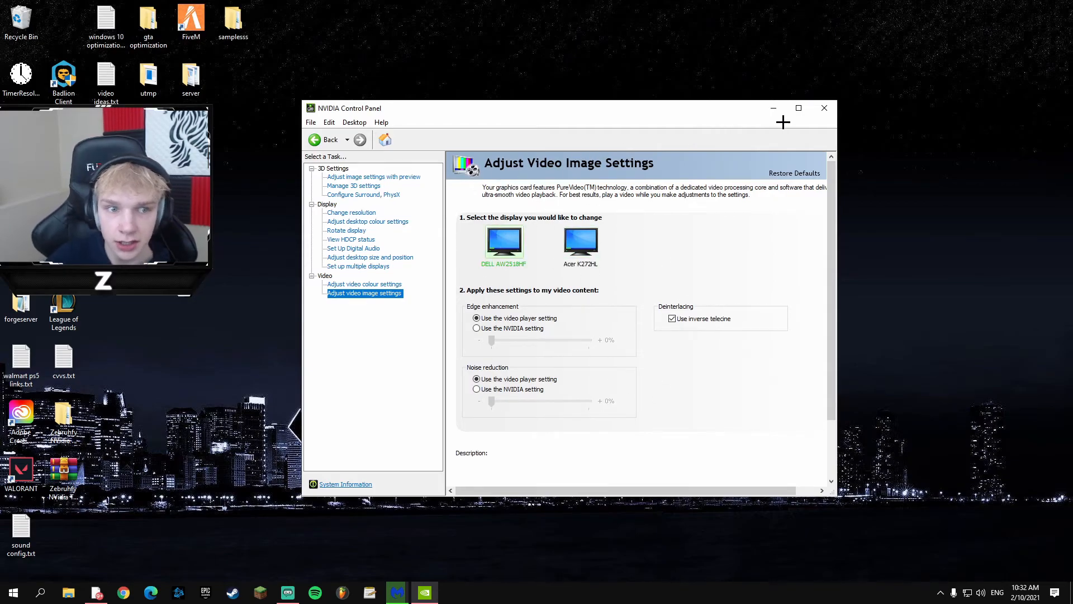
{"action": "left_click", "coordinate": [830, 106]}
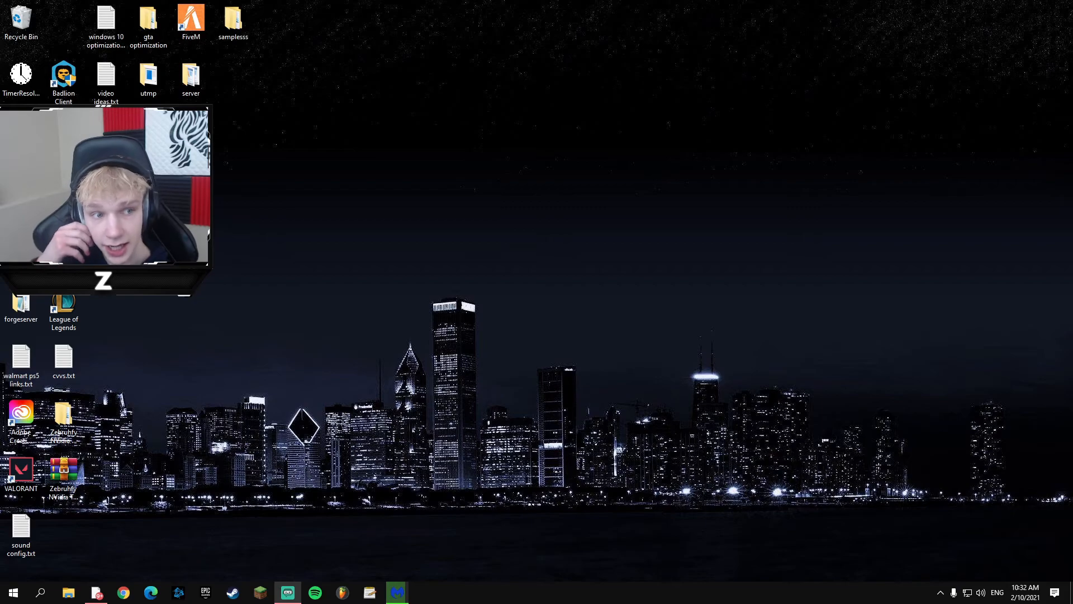